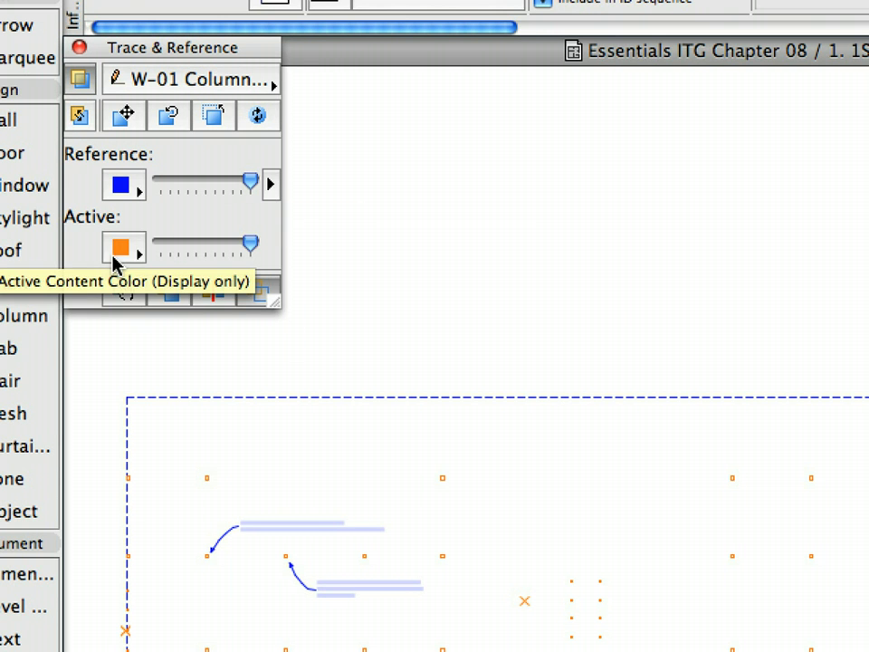
Step: Set the active content colour to red (R:255 G:0 B:0) and drag the divider to compare against the reference columns
left_click(115, 253)
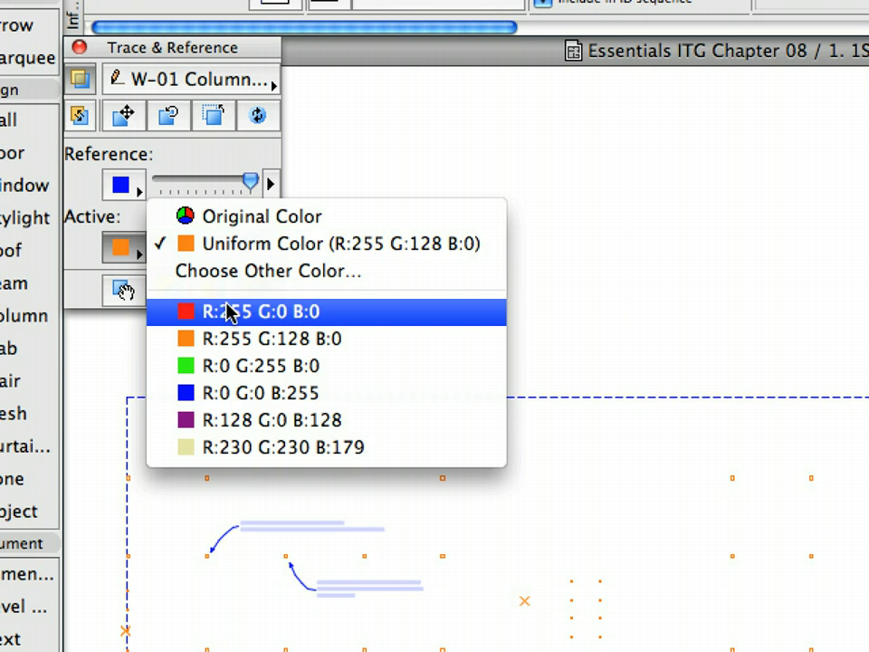
left_click(229, 311)
mouse_move(715, 104)
left_mouse_down()
mouse_move(702, 277)
mouse_move(705, 450)
mouse_move(739, 644)
mouse_move(747, 306)
left_mouse_up()
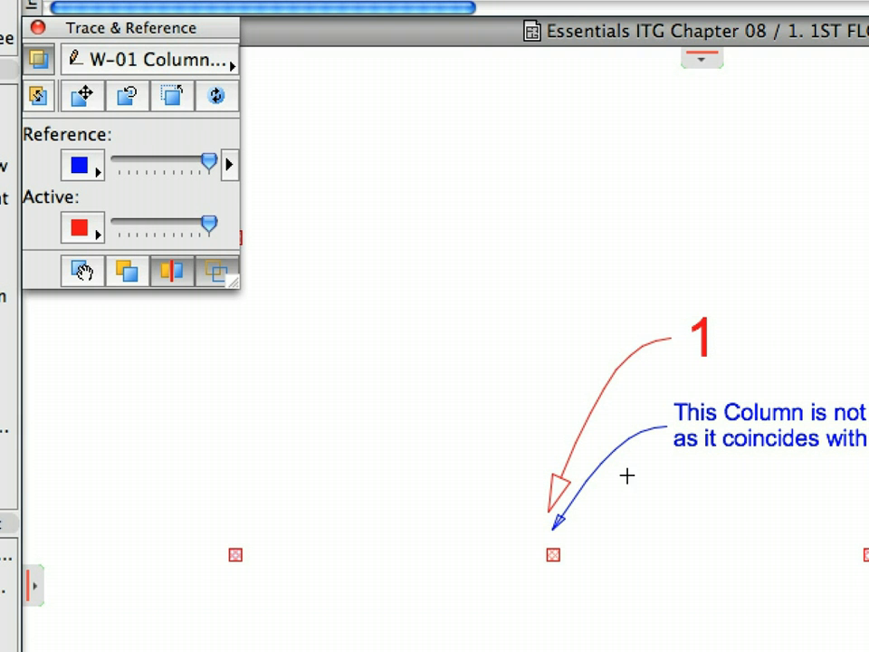
mouse_move(33, 588)
left_mouse_down()
mouse_move(262, 601)
mouse_move(769, 602)
mouse_move(97, 580)
mouse_move(697, 615)
mouse_move(527, 613)
mouse_move(120, 580)
left_mouse_up()
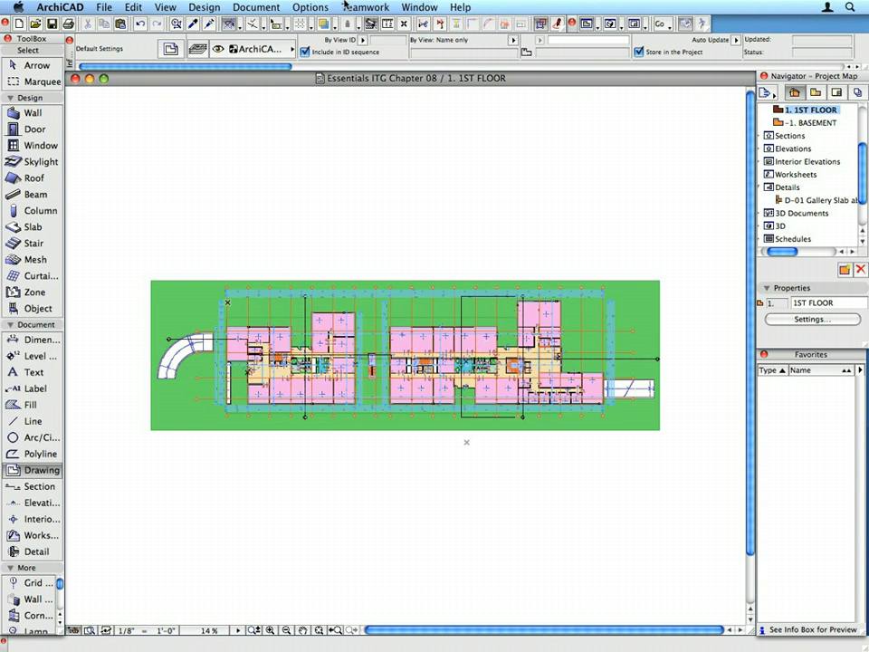
Step: Create independent worksheet W-01 named 'Columns' from Document > Documenting Tools
left_click(257, 7)
mouse_move(278, 31)
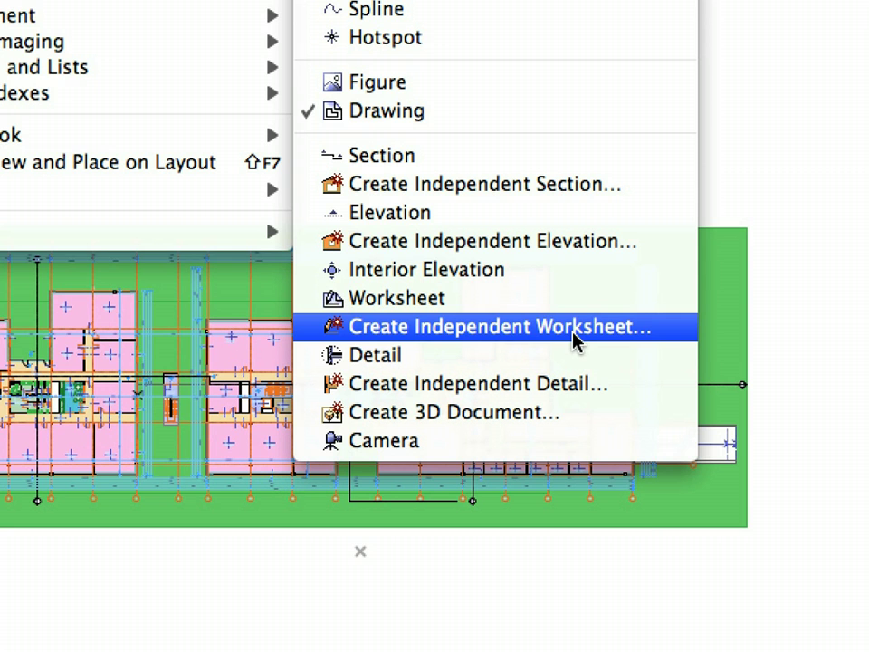
left_click(574, 340)
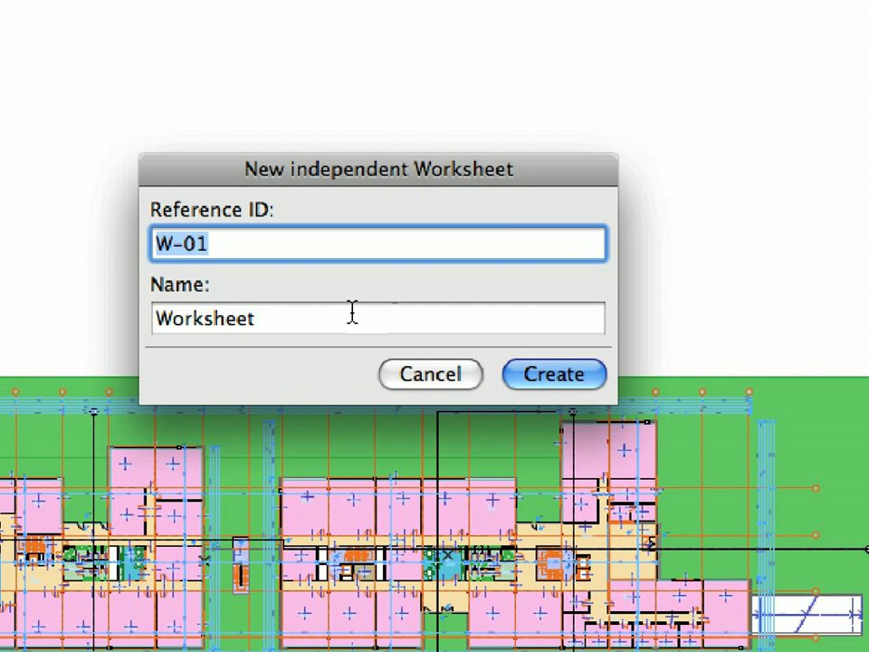
left_click_drag(343, 318, 140, 295)
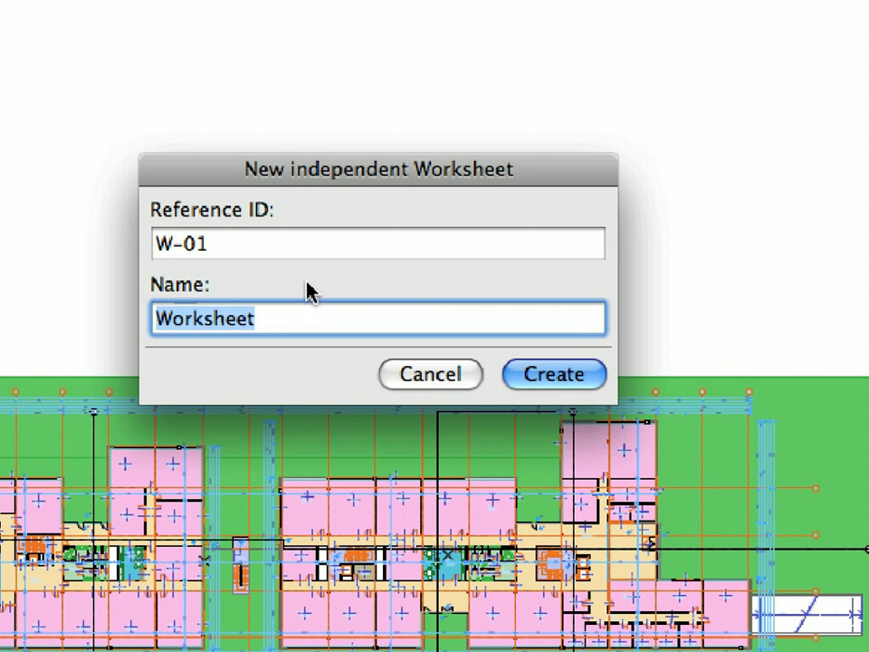
type("Columns")
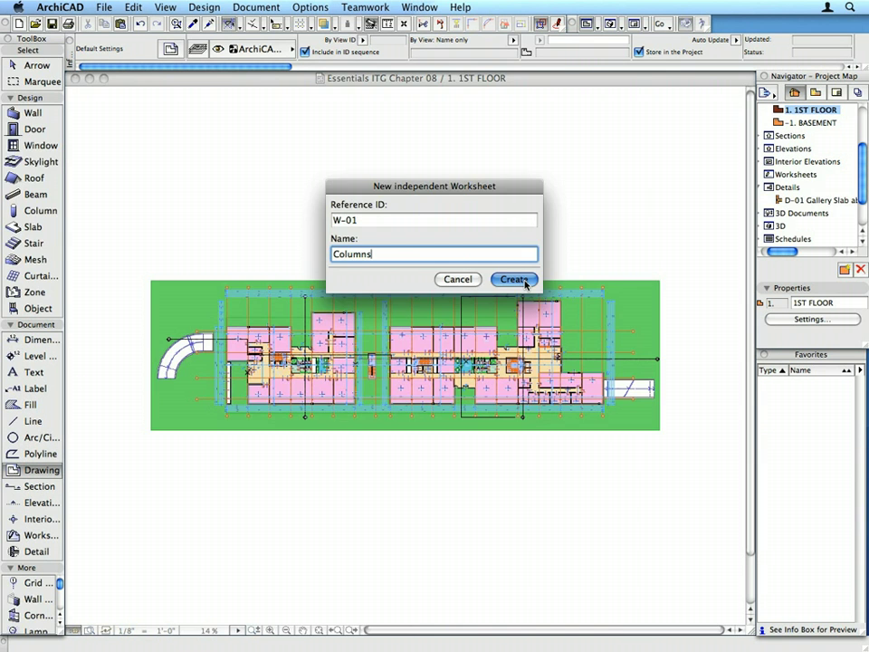
left_click(576, 385)
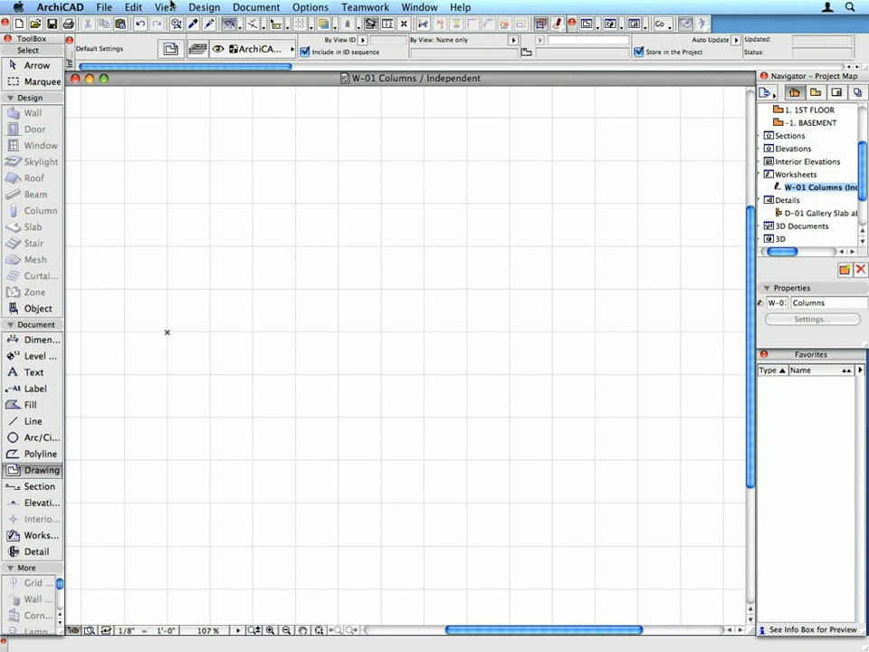
Step: Turn off View > Grid Display and select the W-01 Columns worksheet in the Project Map
left_click(167, 7)
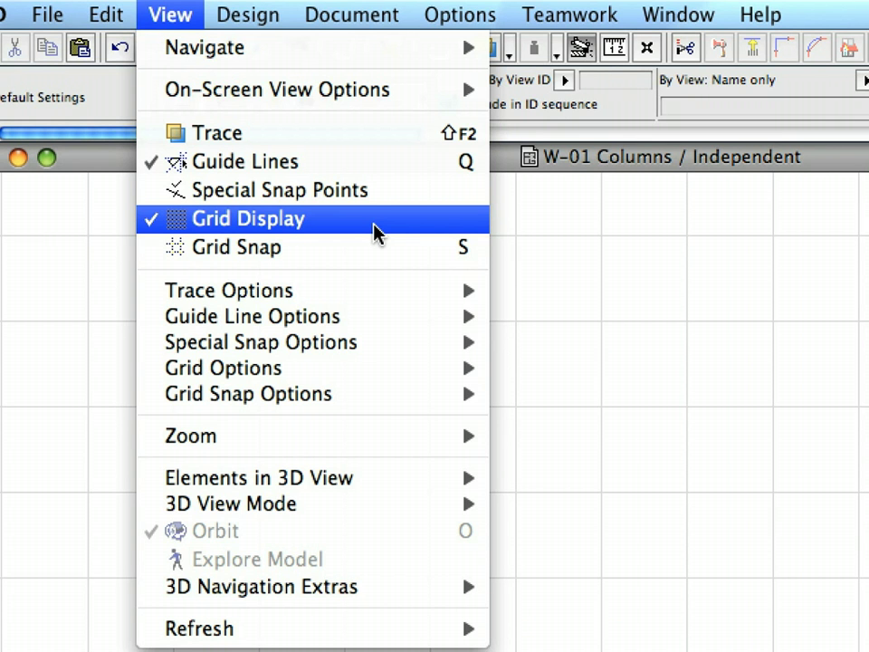
left_click(375, 227)
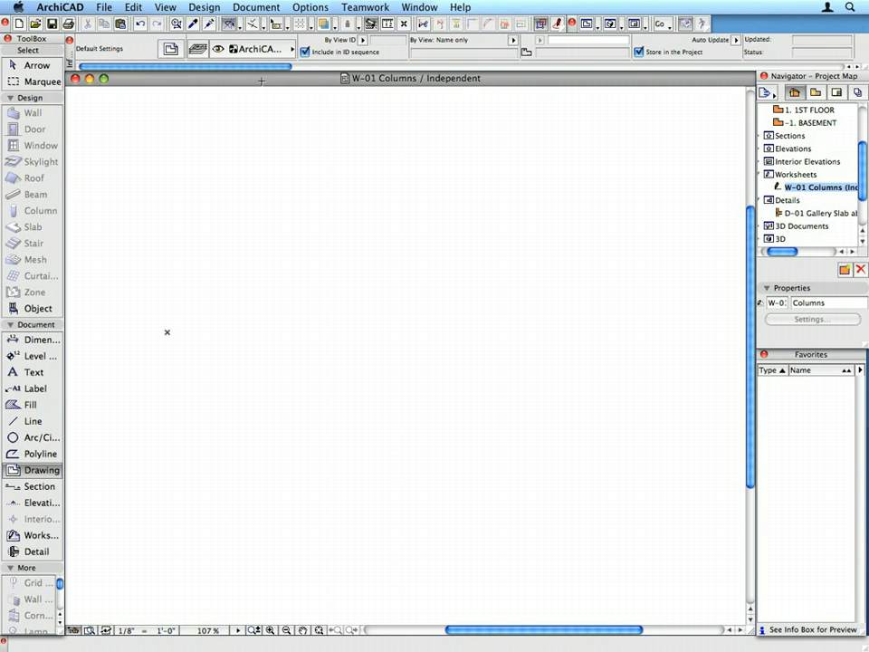
left_click(816, 92)
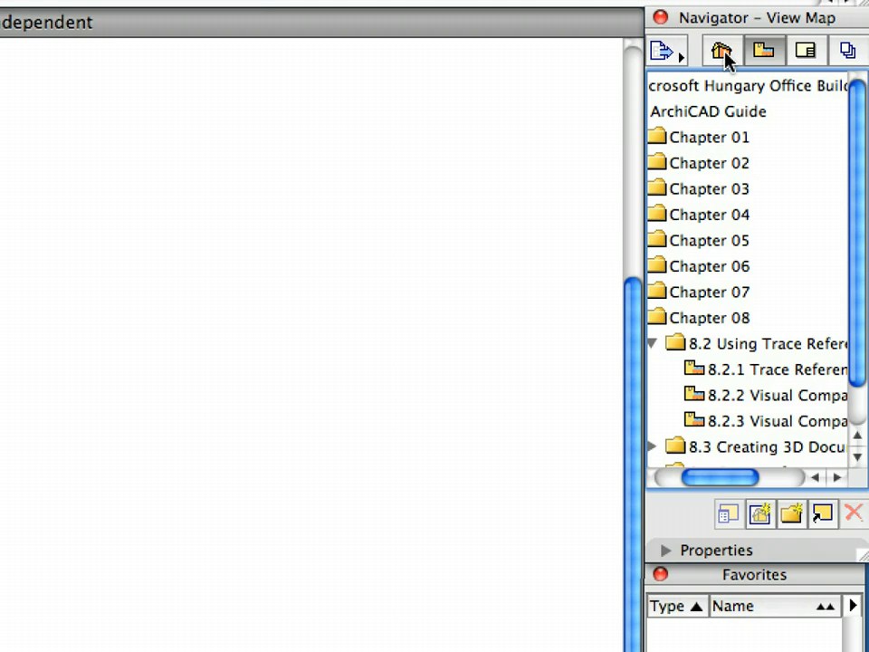
left_click(724, 52)
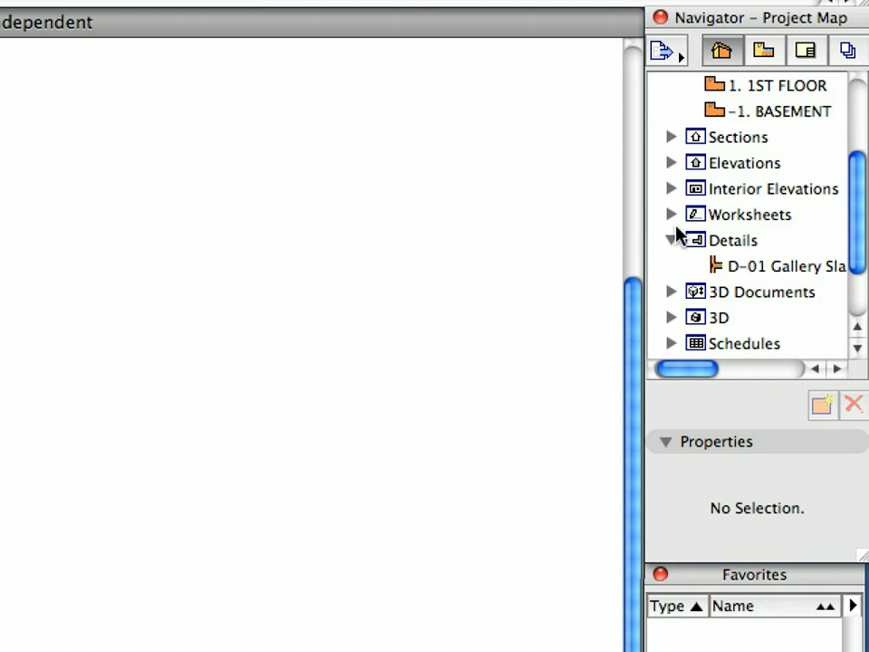
left_click(672, 216)
left_click(763, 240)
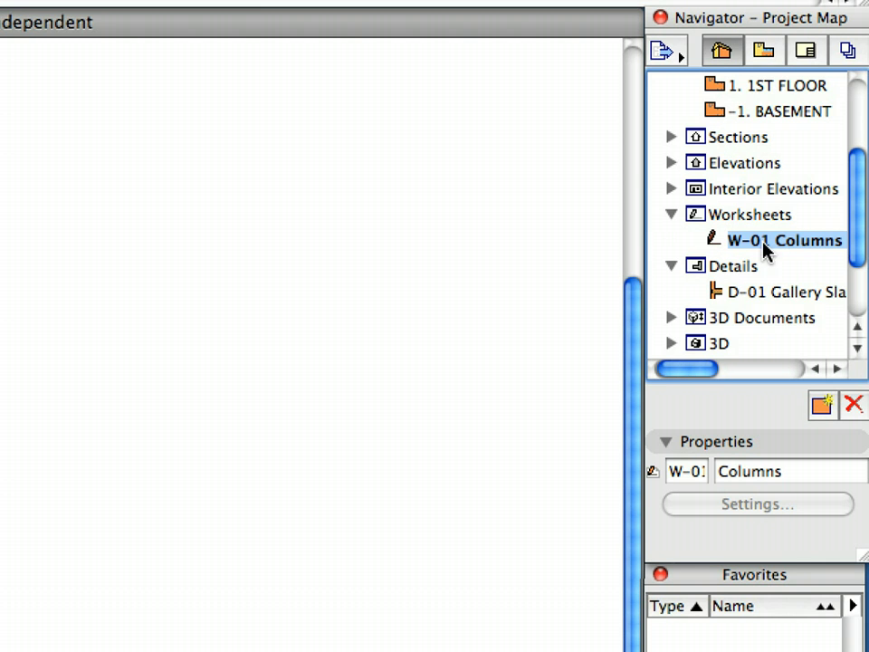
left_click_drag(705, 370, 714, 370)
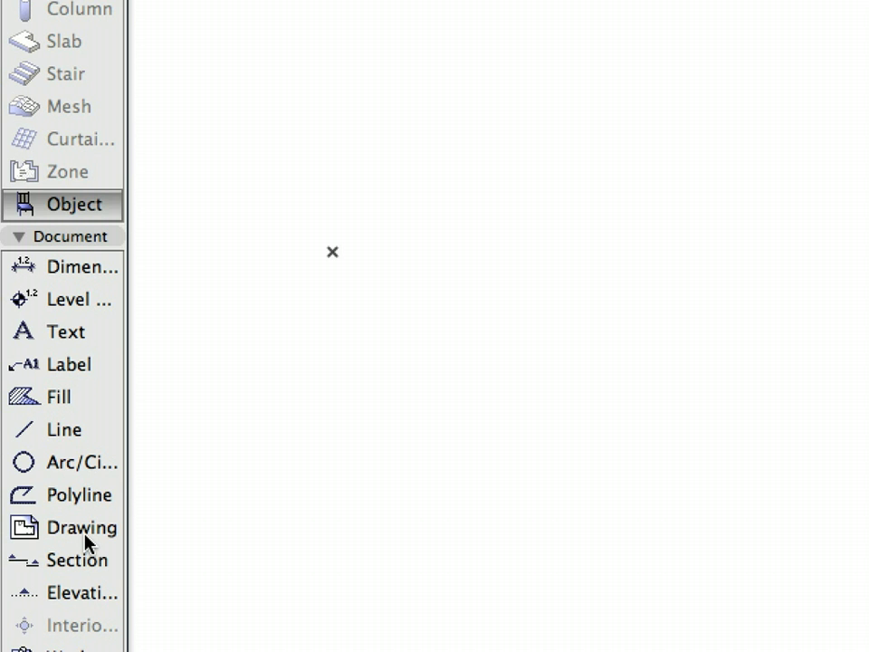
Step: Place 'Columns from Structural.dwg' on the worksheet as an external drawing using 1 inch units
left_click(85, 541)
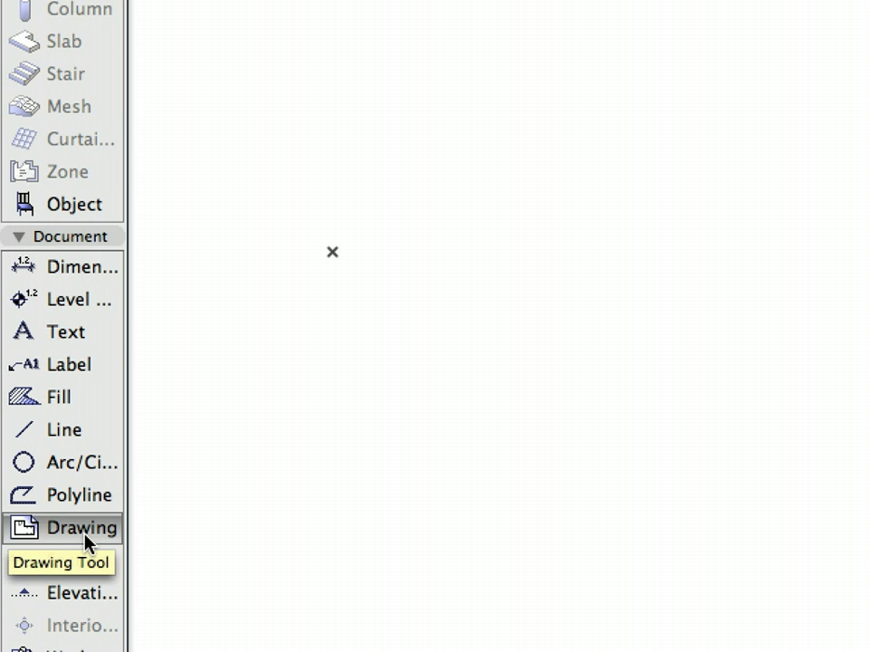
left_click(450, 283)
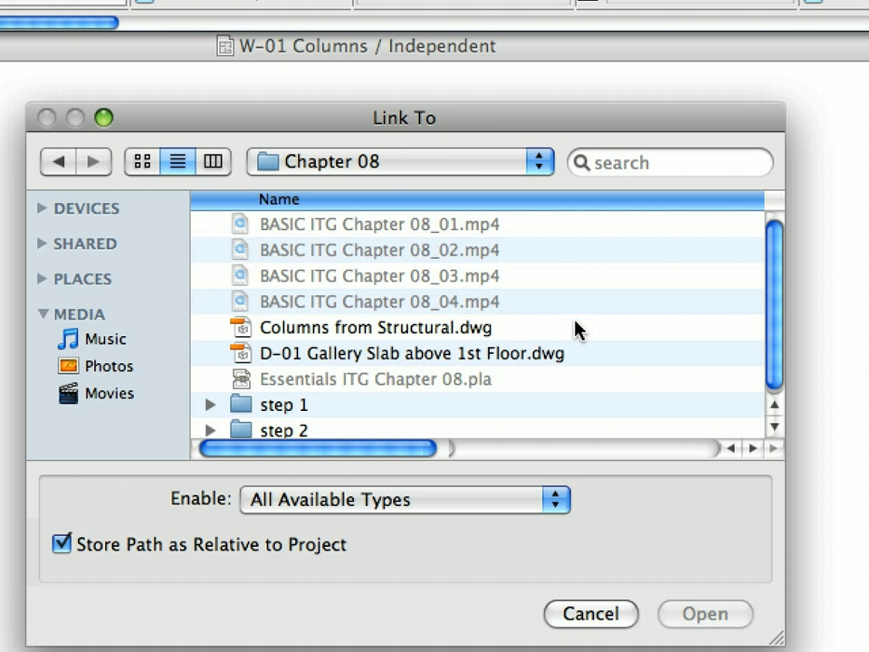
left_click(422, 328)
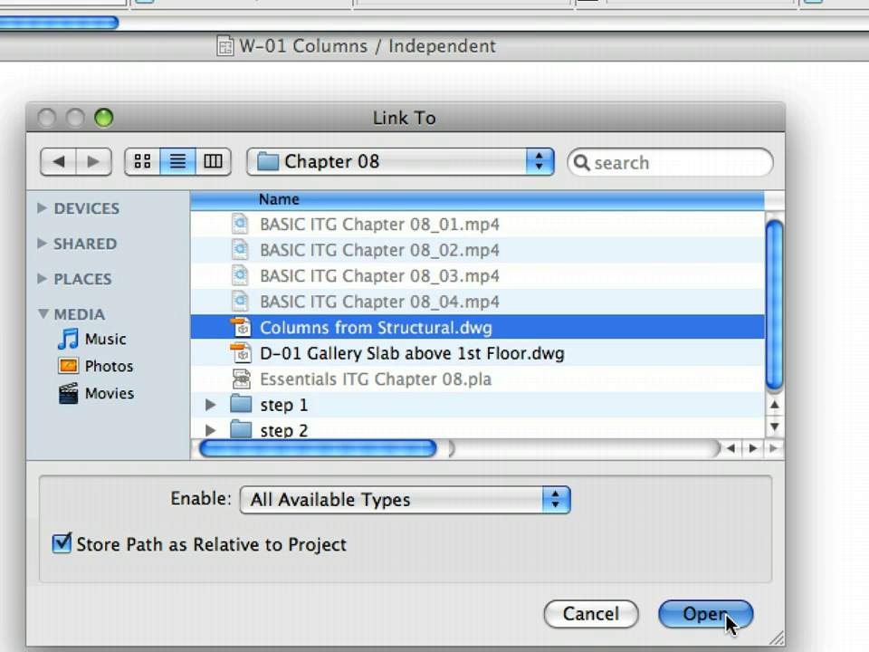
left_click(728, 623)
left_click(443, 304)
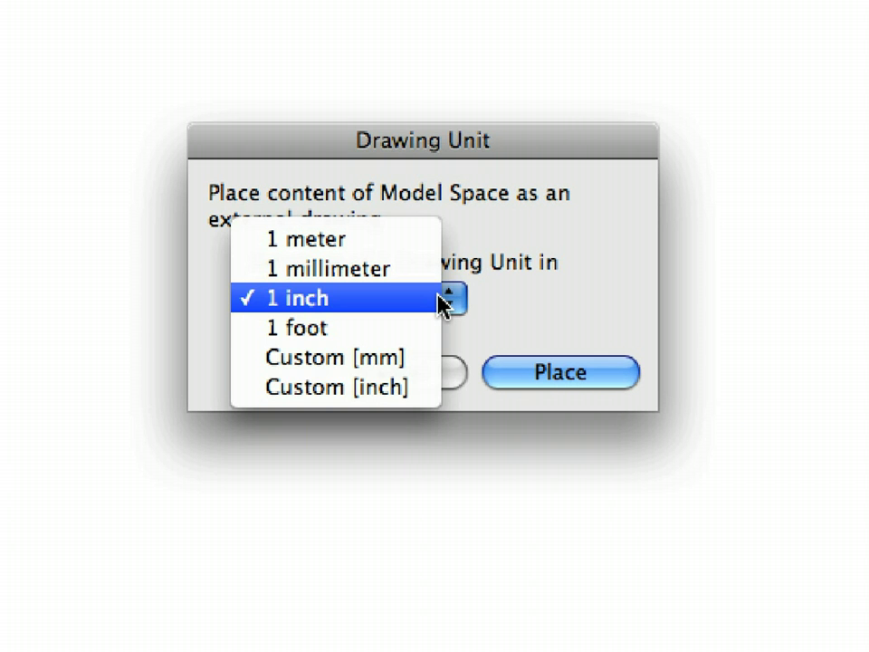
left_click(443, 305)
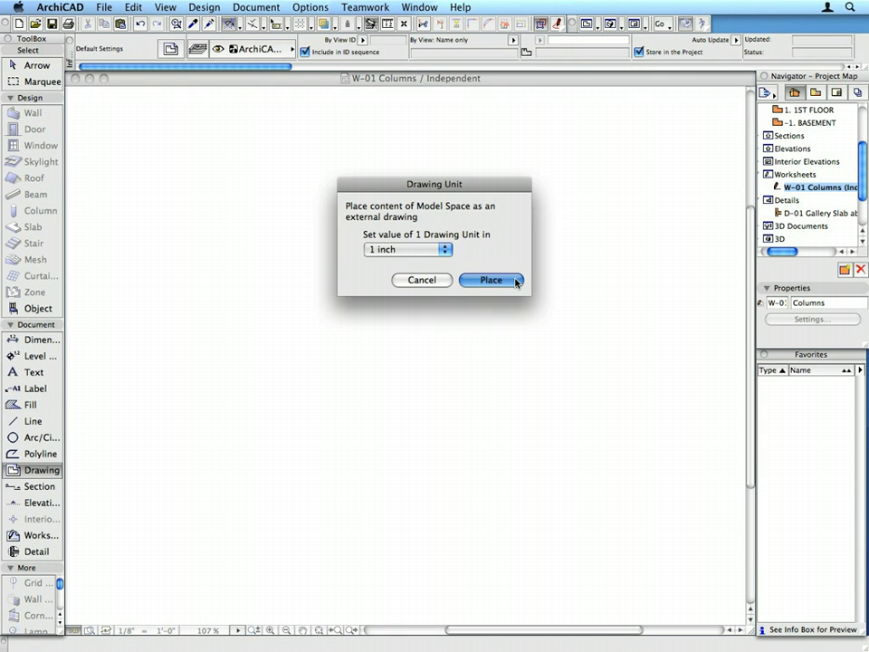
left_click(623, 379)
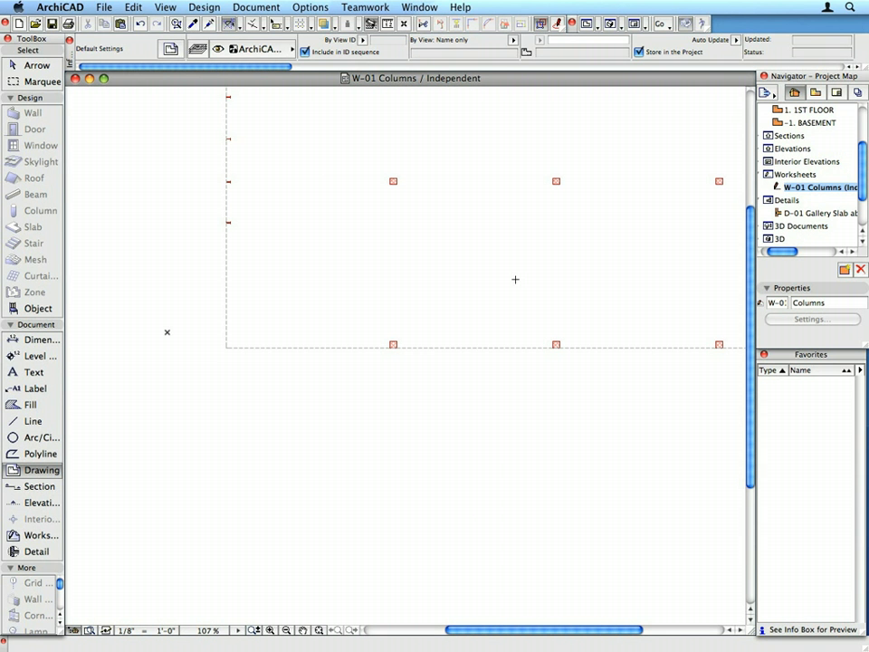
Step: Fit the placed drawing in the window, then open the saved view 8.2.1 Trace Reference
left_click(321, 630)
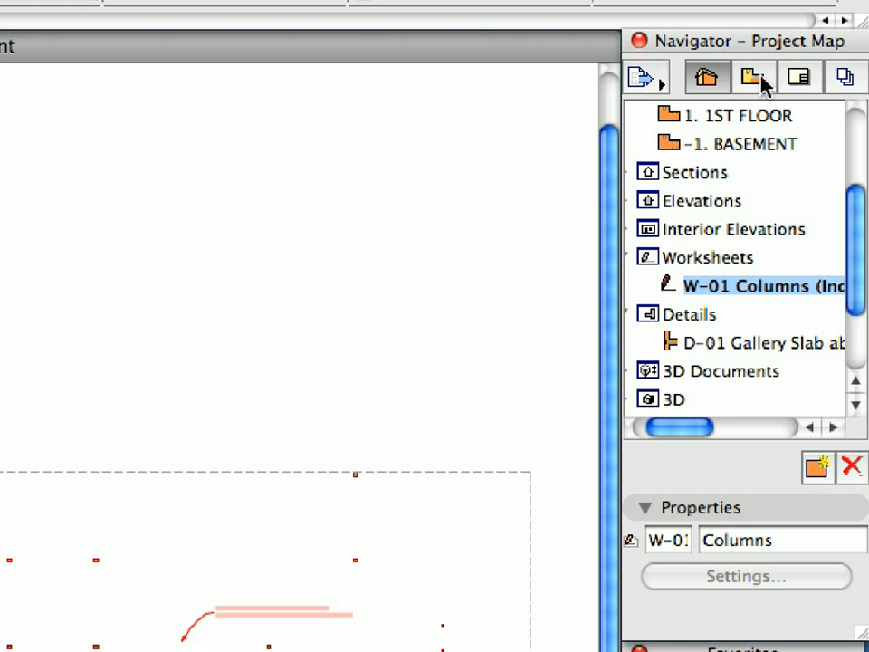
left_click(753, 78)
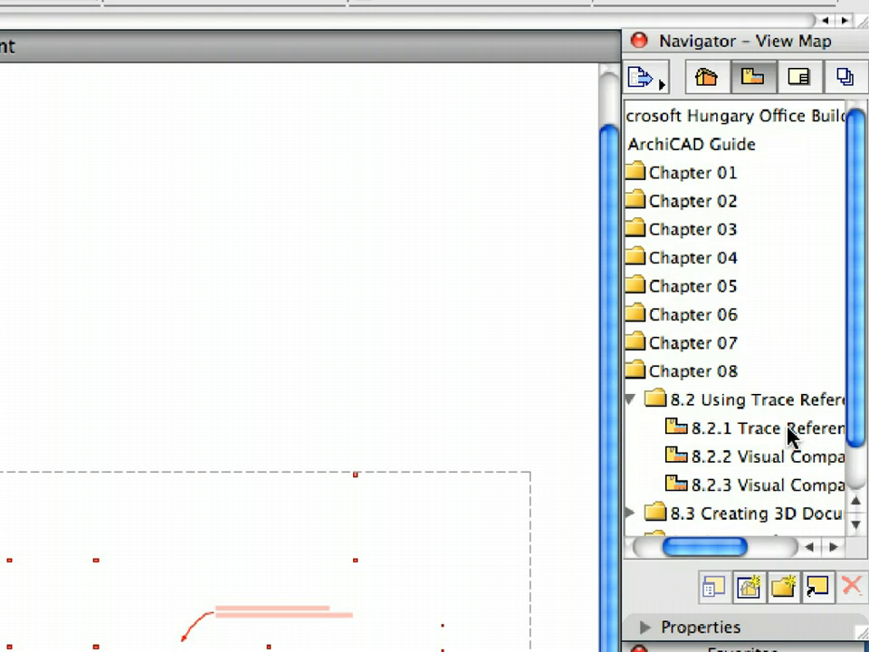
left_click_drag(718, 553, 731, 550)
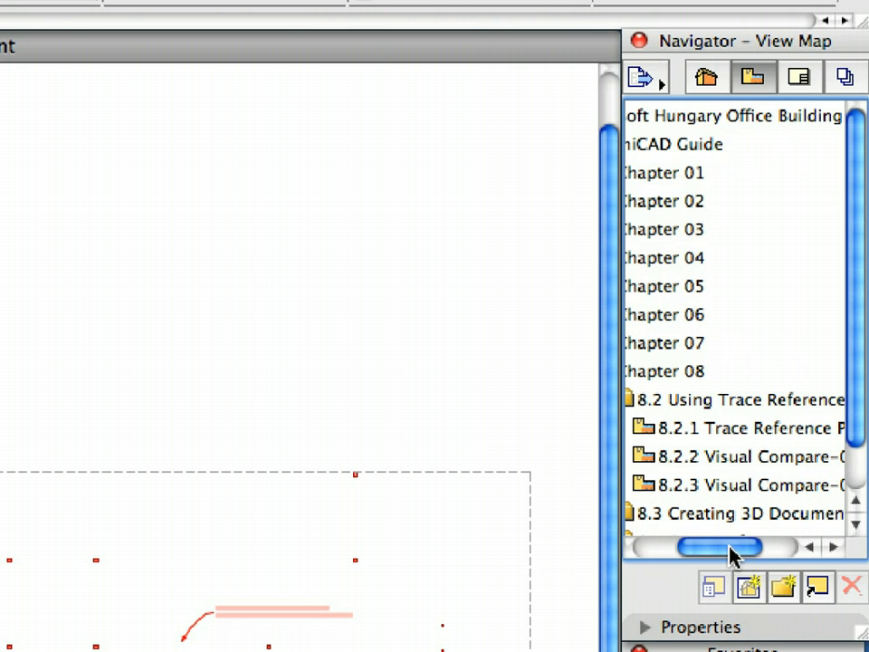
left_click(724, 435)
double_click(724, 431)
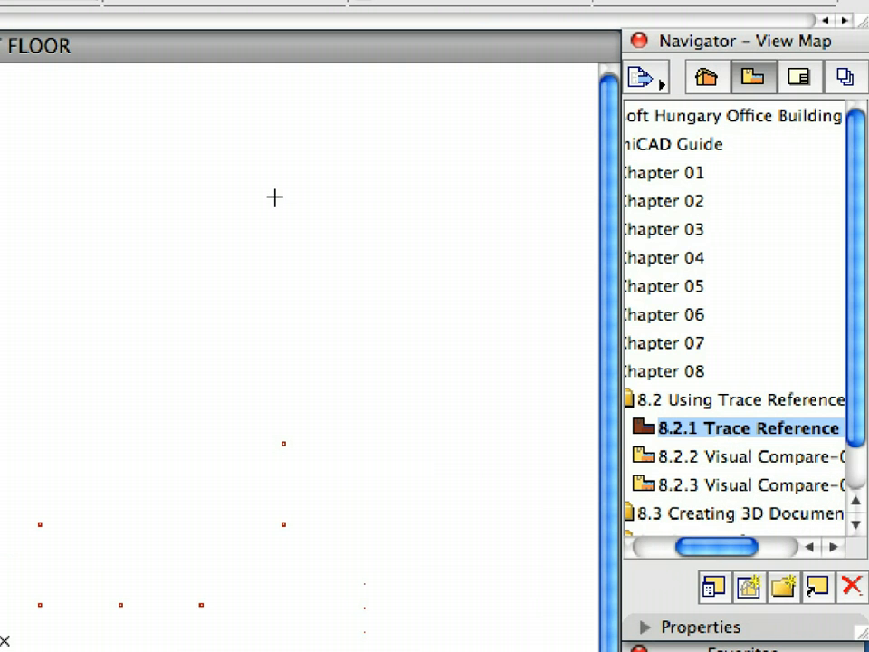
Step: Fit the 1st floor plan in the window and show the Trace & Reference palette beside it
right_click(254, 195)
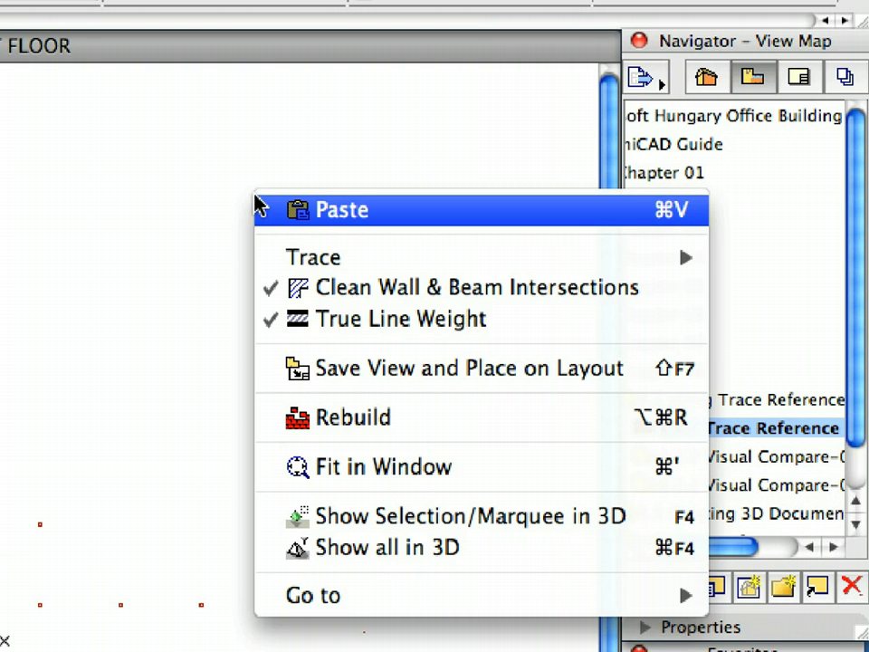
left_click(514, 477)
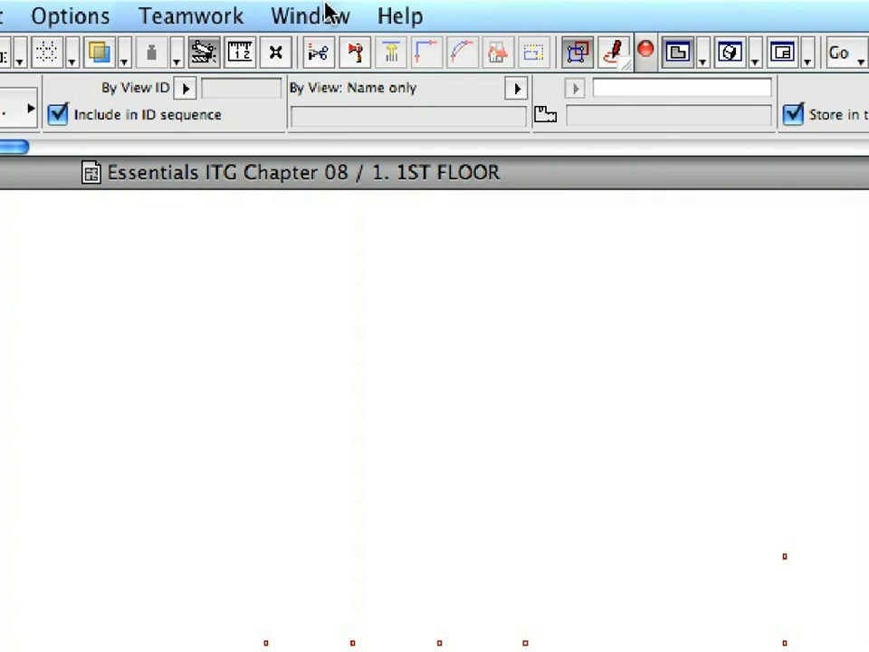
left_click(328, 13)
mouse_move(344, 128)
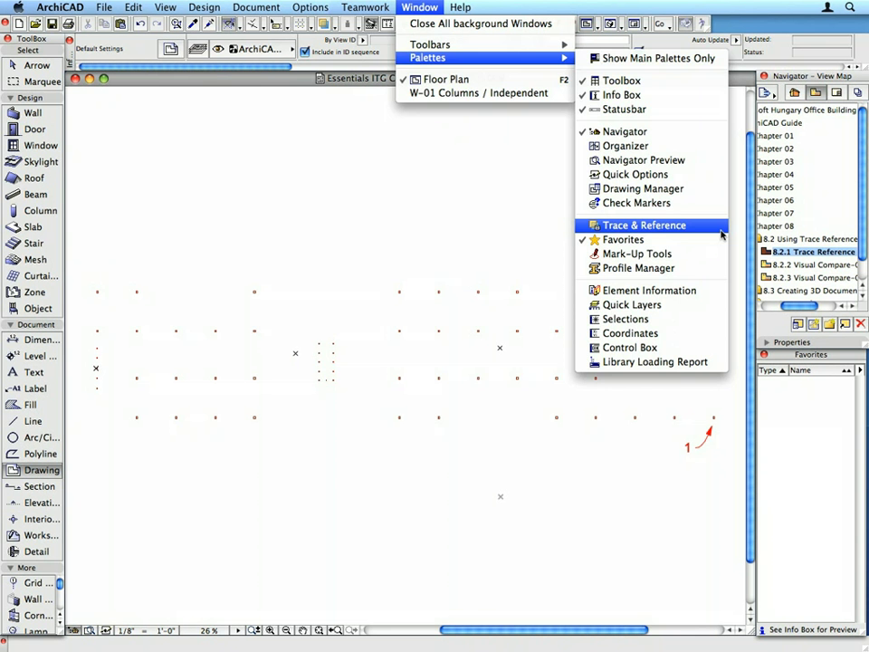
left_click(859, 507)
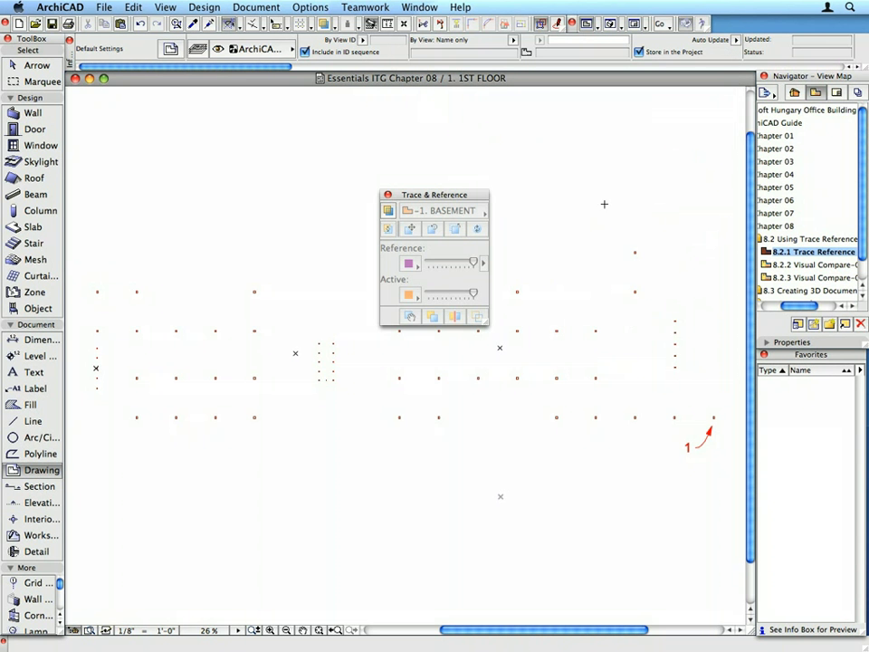
mouse_move(481, 198)
left_mouse_down()
mouse_move(236, 119)
mouse_move(175, 95)
mouse_move(167, 82)
left_mouse_up()
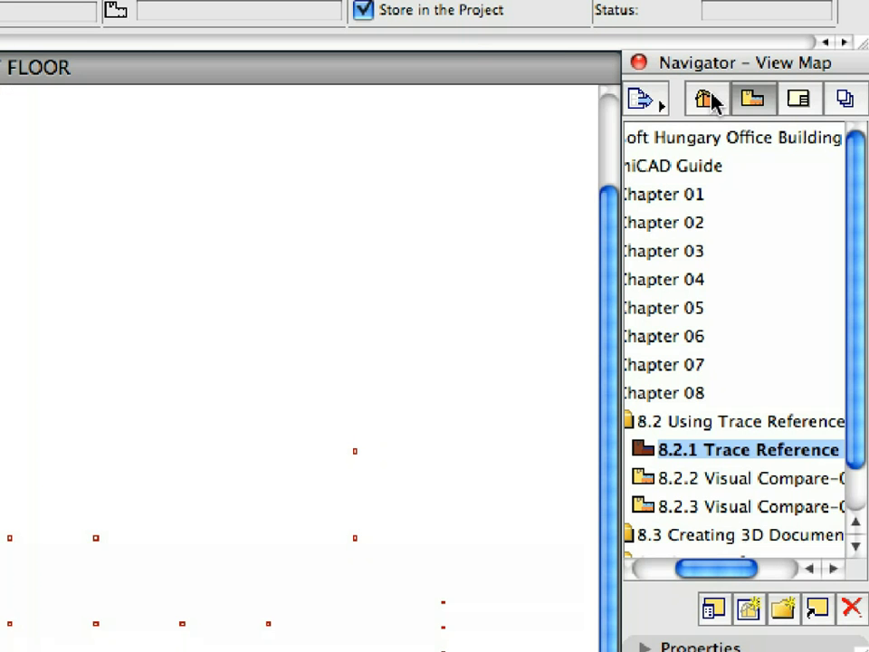
Step: Select the W-01 Columns worksheet in the Project Map and bring up its context menu
left_click(707, 100)
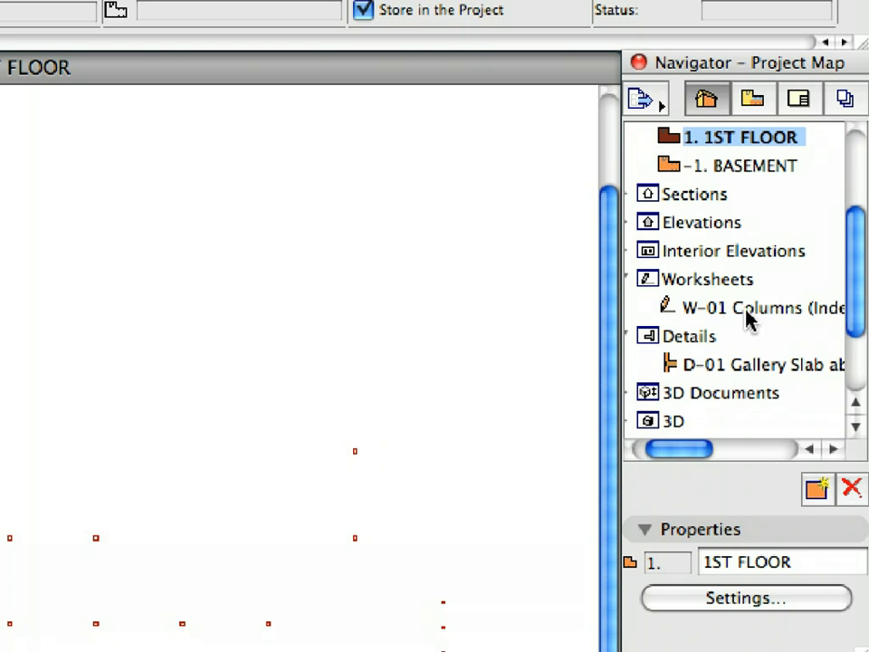
left_click(717, 309)
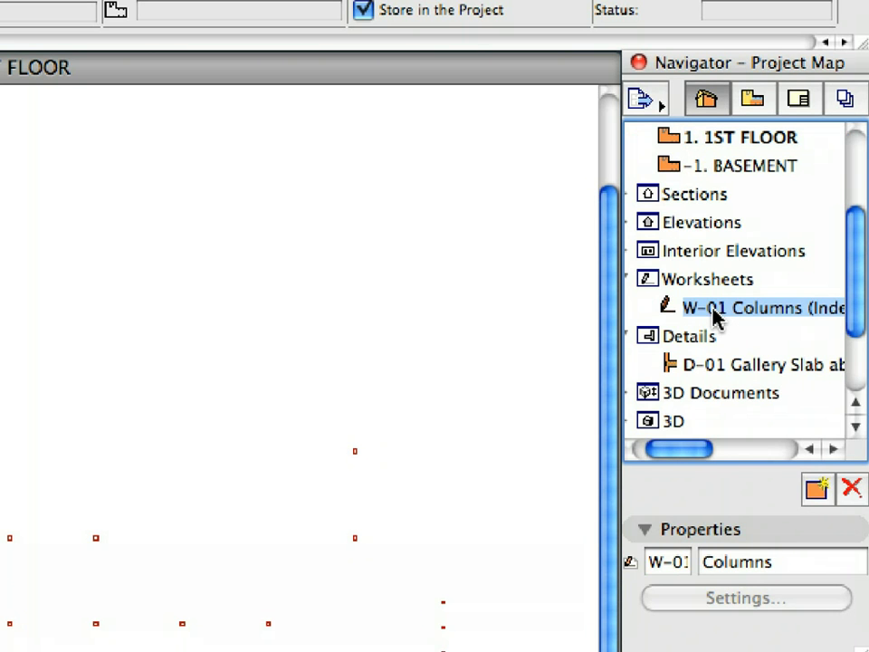
right_click(717, 313)
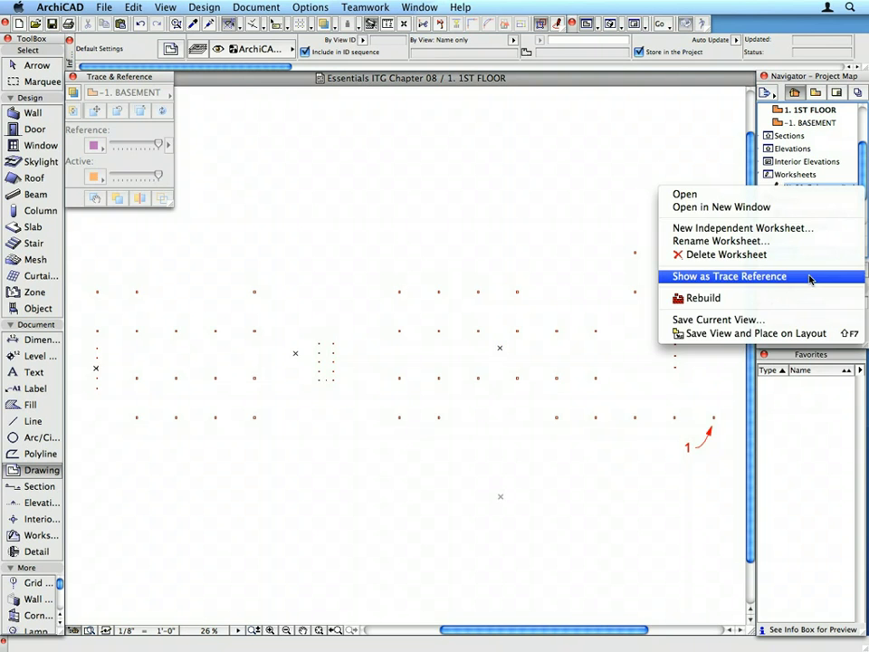
Step: Show W-01 Columns as the trace reference, leaving the reference source list unchanged
left_click(810, 280)
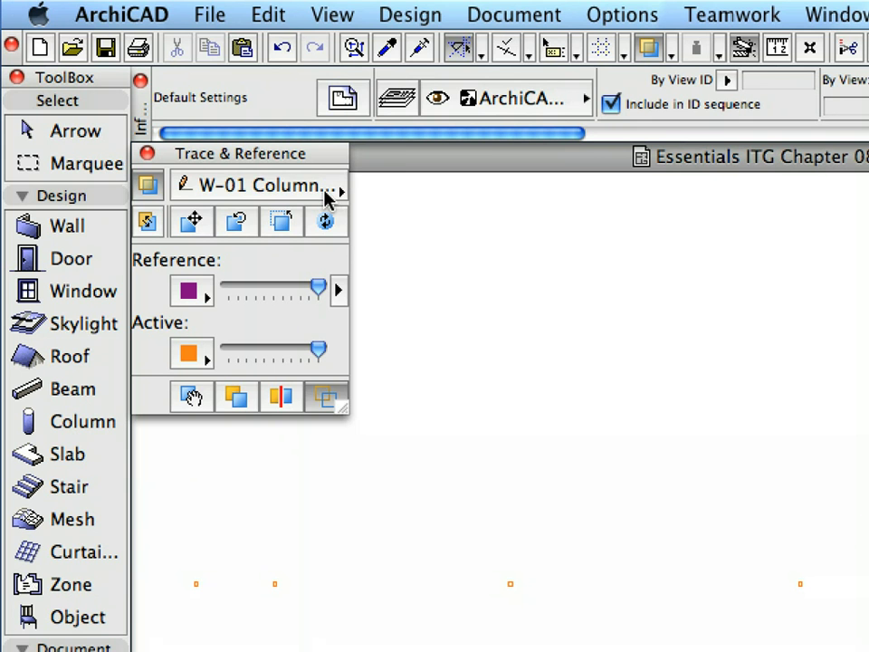
left_click(328, 192)
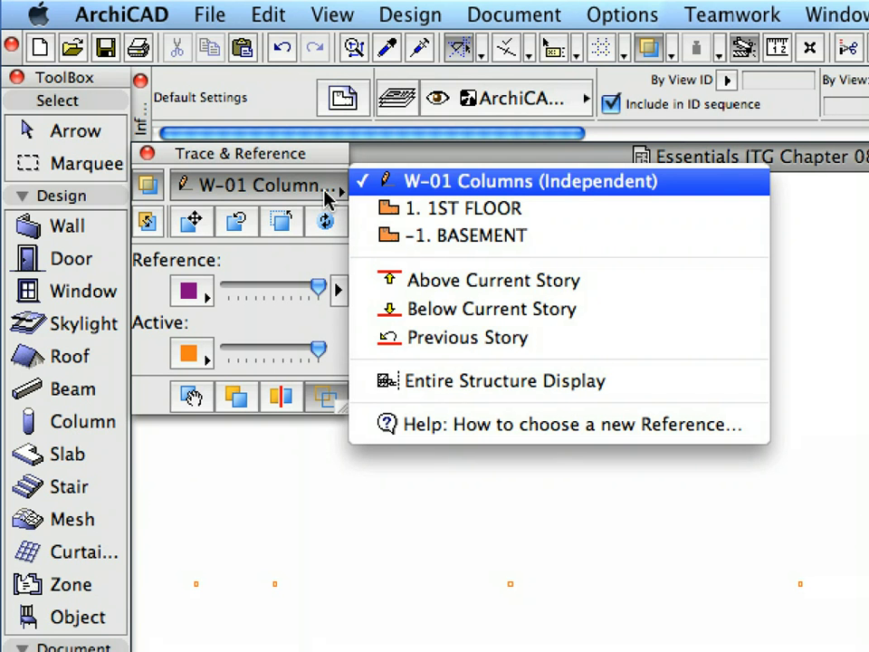
left_click(327, 195)
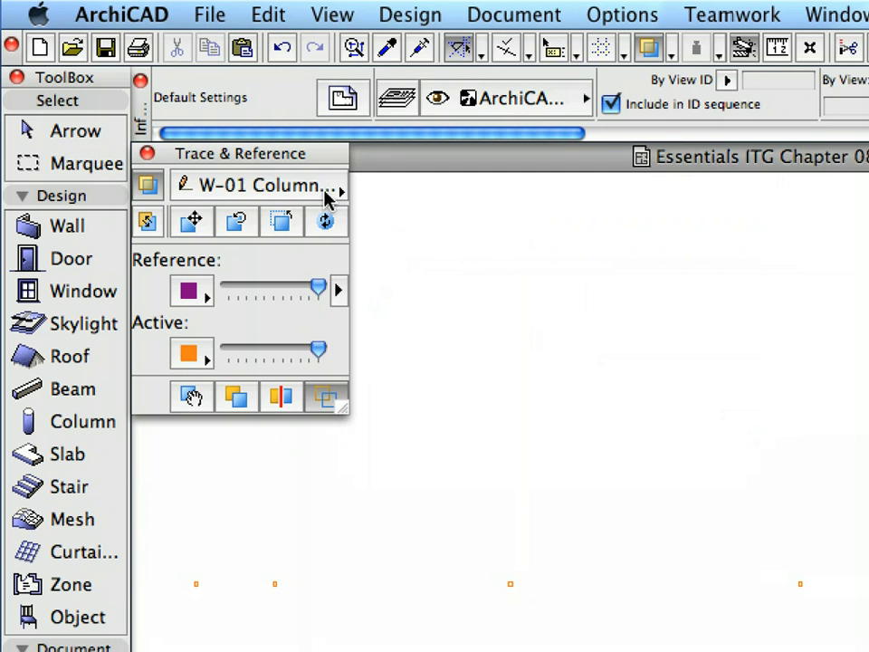
Step: Drag the W-01 Columns reference so its columns coincide with the plan's, then fit in window
left_click(200, 233)
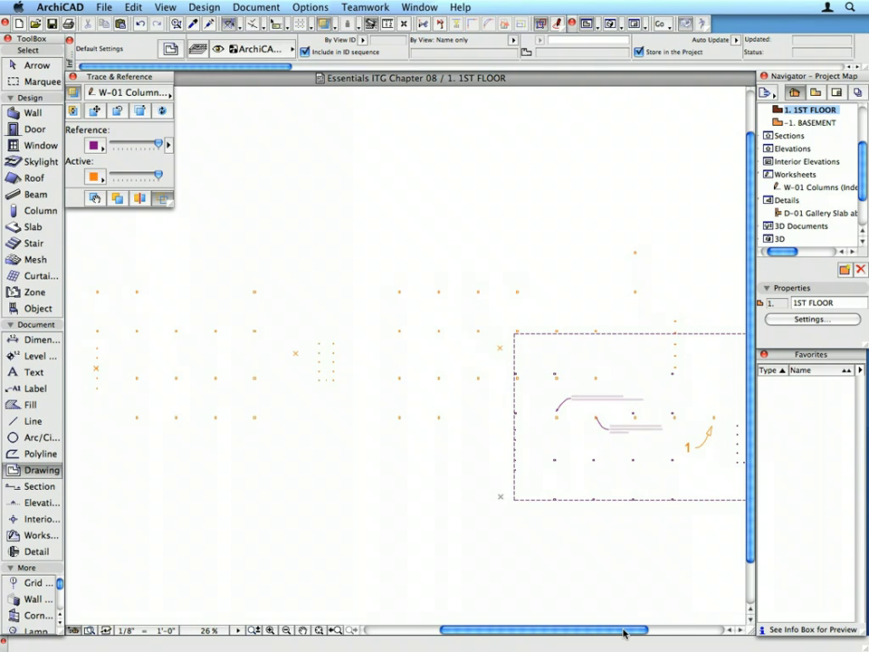
left_click_drag(614, 631, 717, 638)
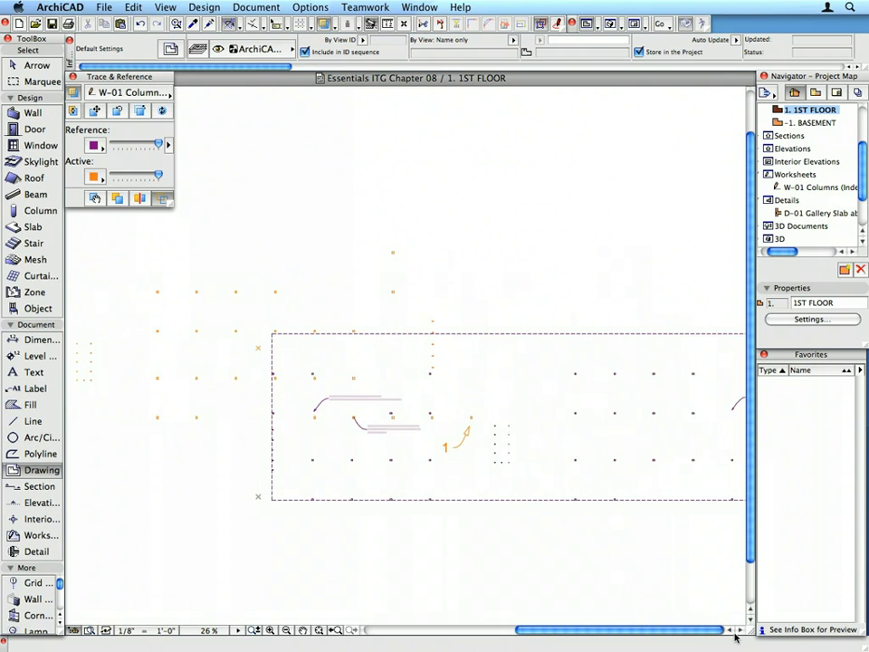
left_click(739, 631)
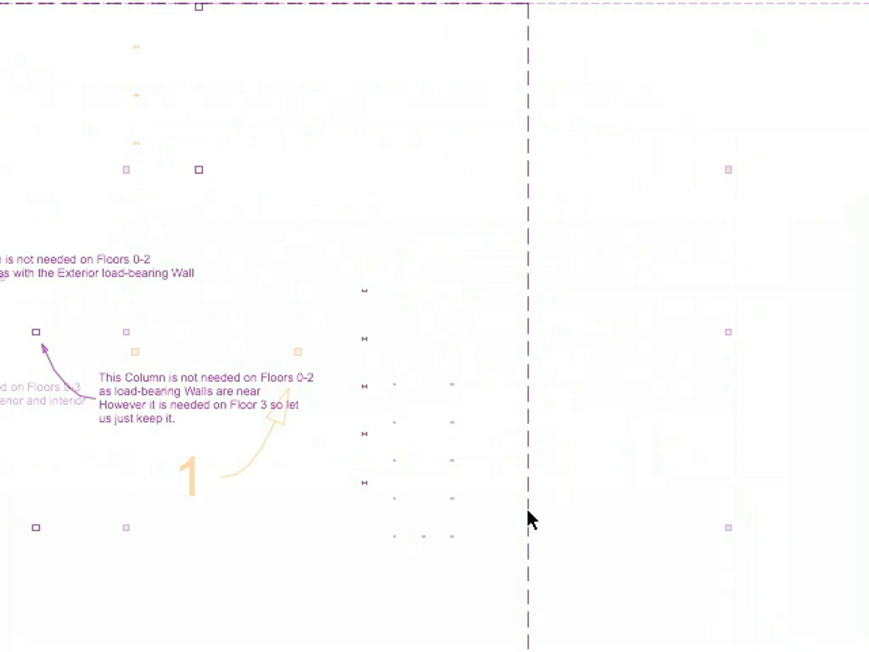
mouse_move(450, 459)
left_mouse_down()
mouse_move(336, 372)
mouse_move(303, 359)
left_mouse_up()
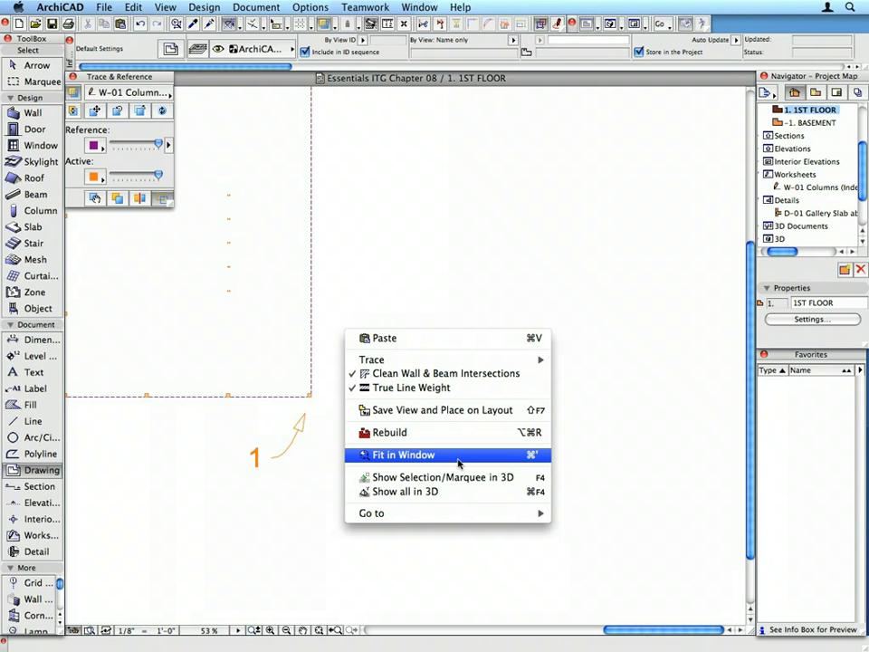
left_click(459, 463)
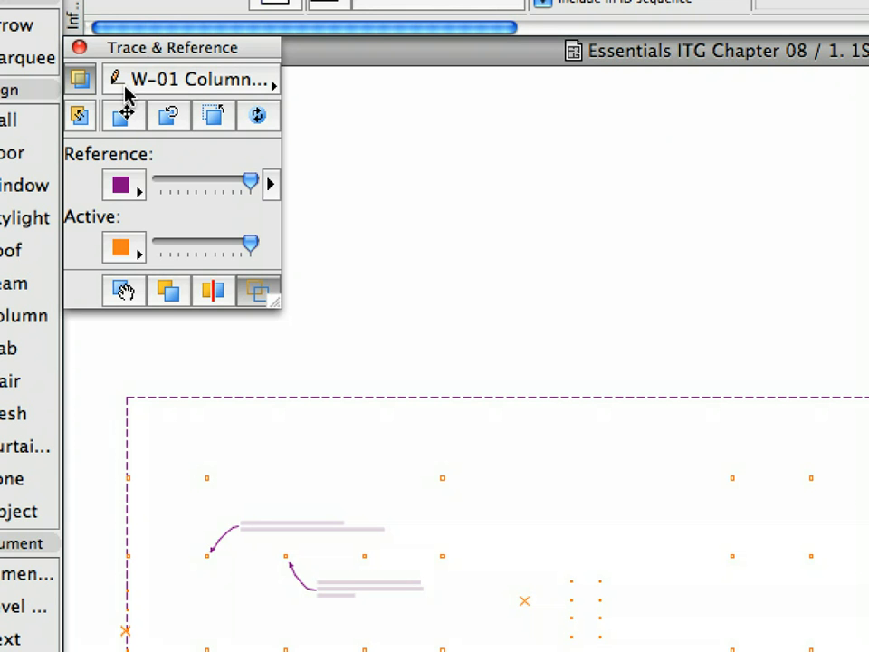
Step: Set the reference colour to blue (R:0 G:0 B:255) and test its transparency slider
left_click(127, 186)
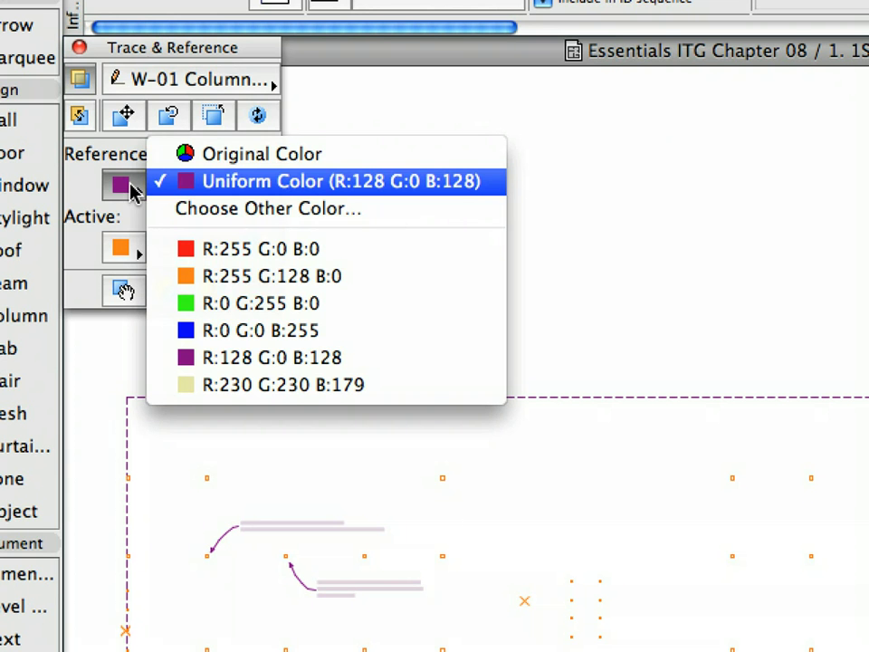
left_click(314, 333)
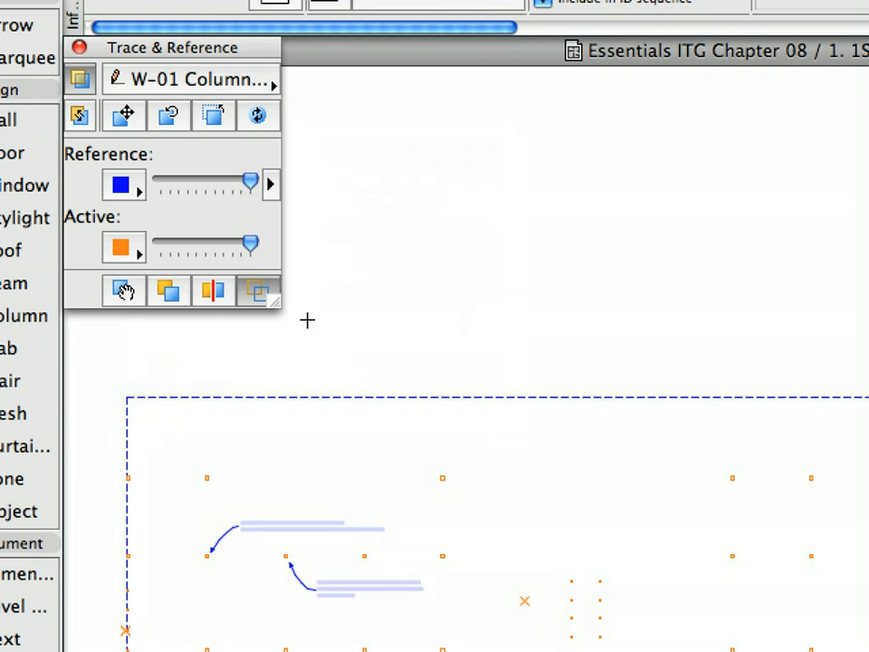
mouse_move(251, 184)
left_mouse_down()
mouse_move(140, 188)
mouse_move(270, 201)
left_mouse_up()
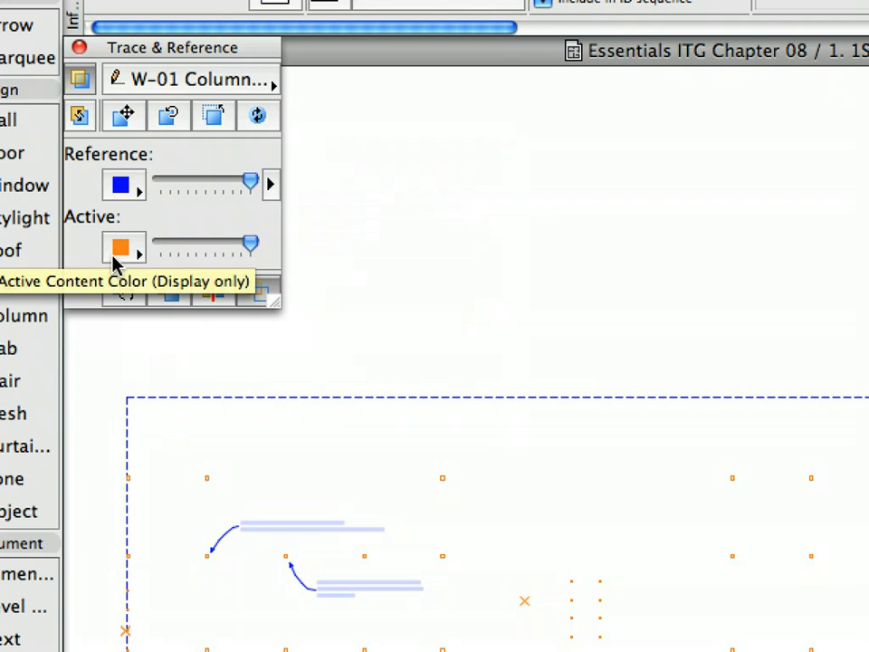
Step: Set the active colour to red (R:255 G:0 B:0) and test its transparency slider
left_click(114, 256)
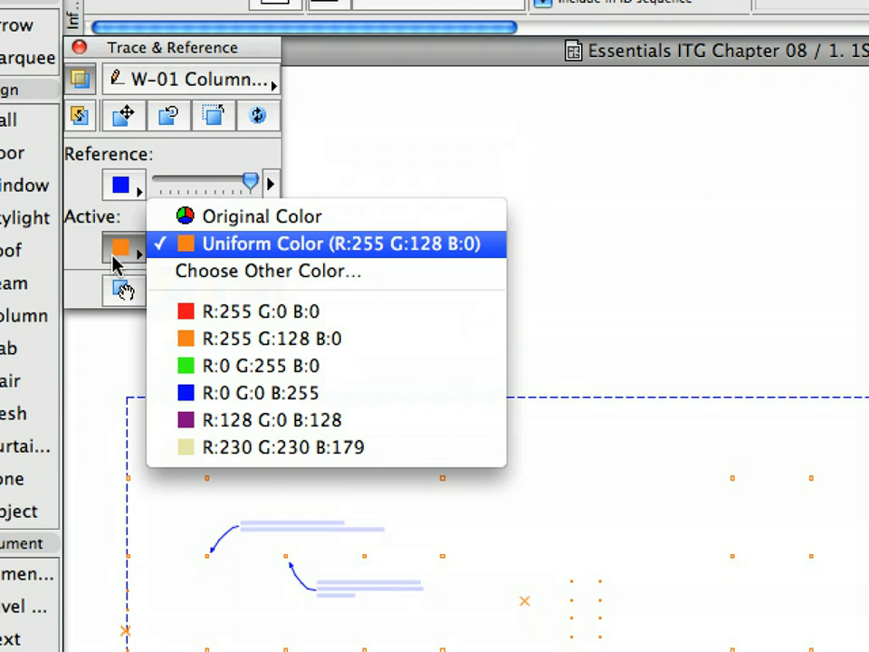
left_click(228, 312)
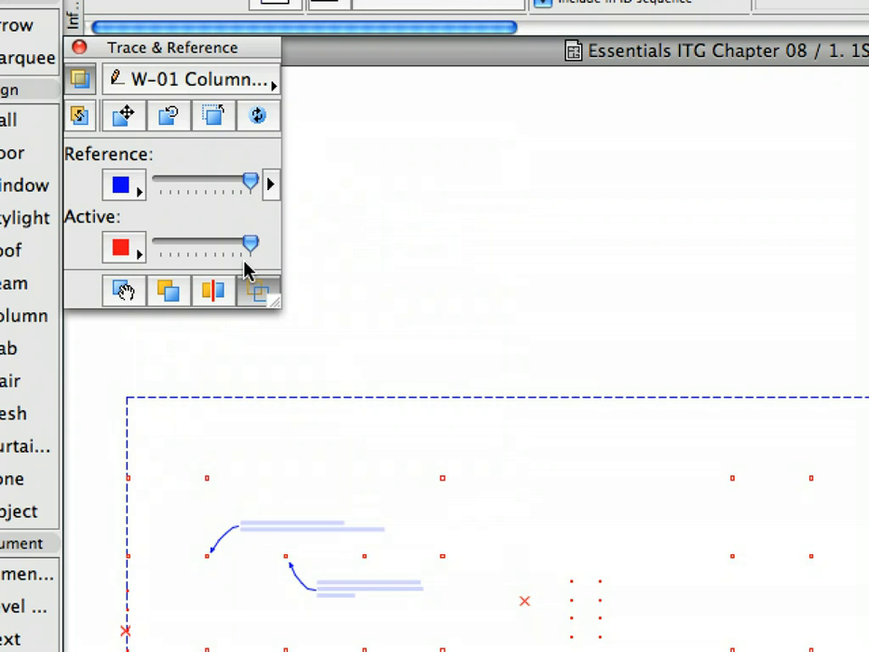
mouse_move(249, 250)
left_mouse_down()
mouse_move(154, 252)
mouse_move(260, 258)
left_mouse_up()
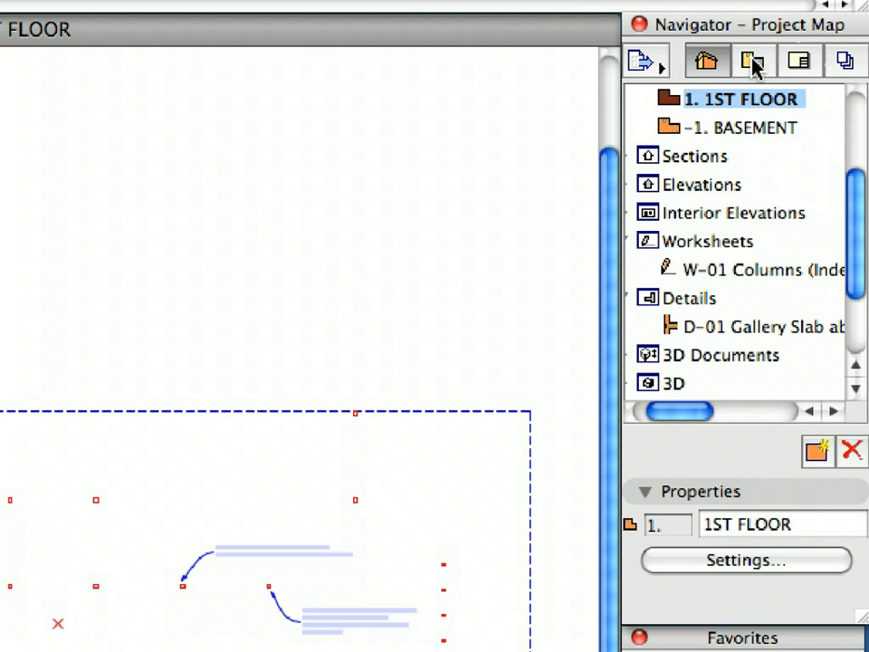
Step: Open saved view 8.2.2 Visual Compare from the View Map
left_click(730, 76)
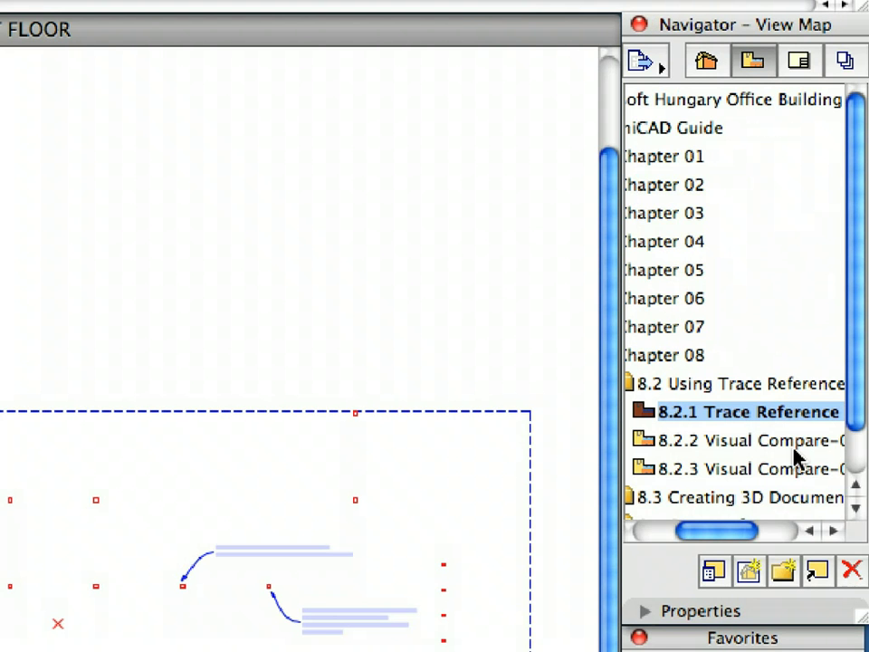
double_click(791, 444)
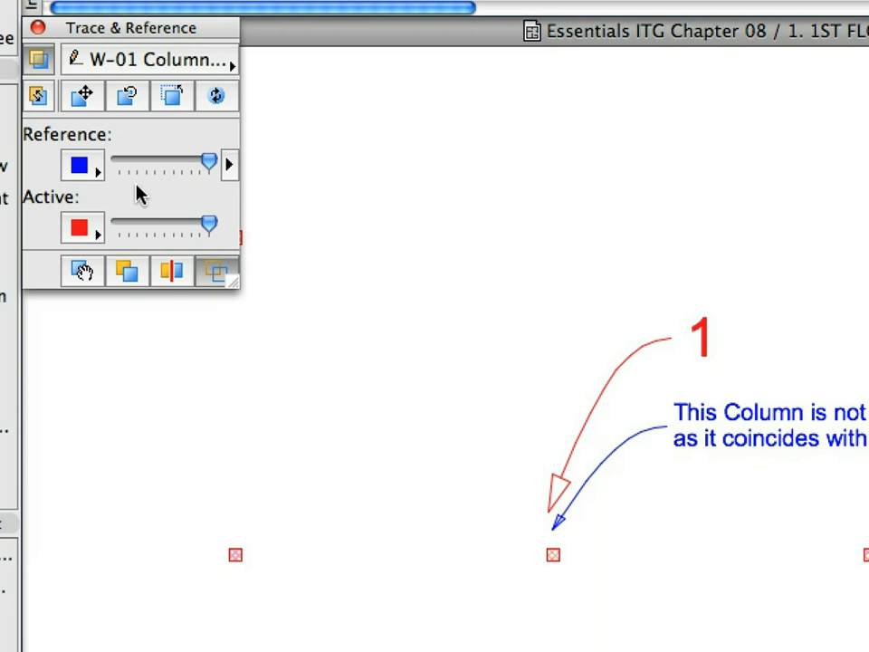
Step: Turn on the trace splitter and drag horizontal and vertical split lines across the plan
left_click(172, 270)
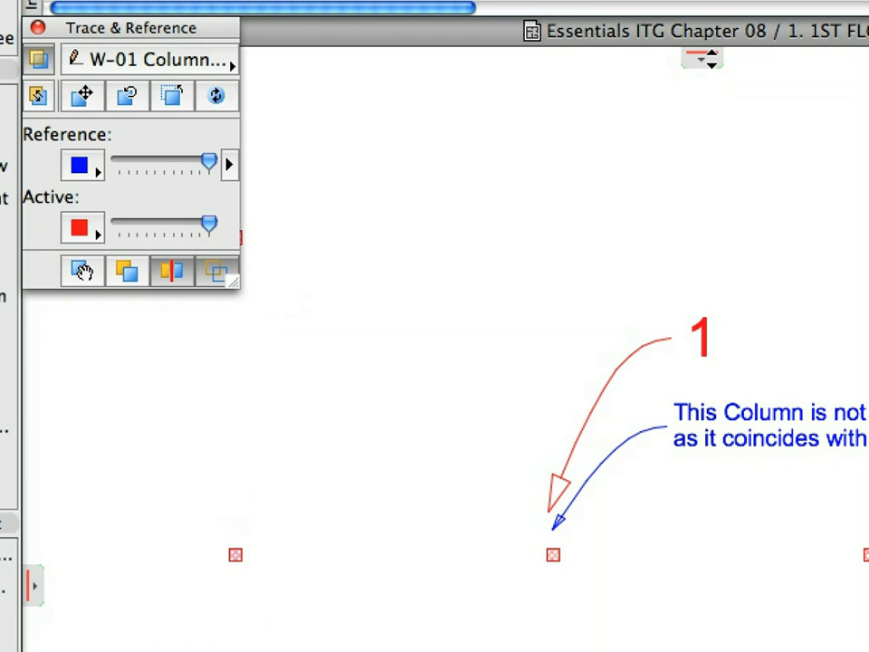
mouse_move(712, 59)
left_mouse_down()
mouse_move(714, 203)
mouse_move(751, 460)
mouse_move(729, 561)
mouse_move(731, 621)
mouse_move(737, 293)
mouse_move(716, 109)
mouse_move(701, 391)
mouse_move(716, 545)
mouse_move(739, 645)
mouse_move(748, 513)
mouse_move(744, 50)
left_mouse_up()
mouse_move(34, 587)
left_mouse_down()
mouse_move(379, 602)
mouse_move(765, 599)
mouse_move(97, 581)
mouse_move(684, 617)
mouse_move(118, 579)
left_mouse_up()
mouse_move(711, 58)
left_mouse_down()
mouse_move(745, 499)
mouse_move(730, 574)
mouse_move(732, 623)
mouse_move(739, 283)
mouse_move(716, 103)
mouse_move(703, 447)
mouse_move(738, 642)
mouse_move(748, 473)
mouse_move(741, 58)
left_mouse_up()
Step: Delete the column marked 1 through its context menu, then select the Column tool
left_click(562, 564)
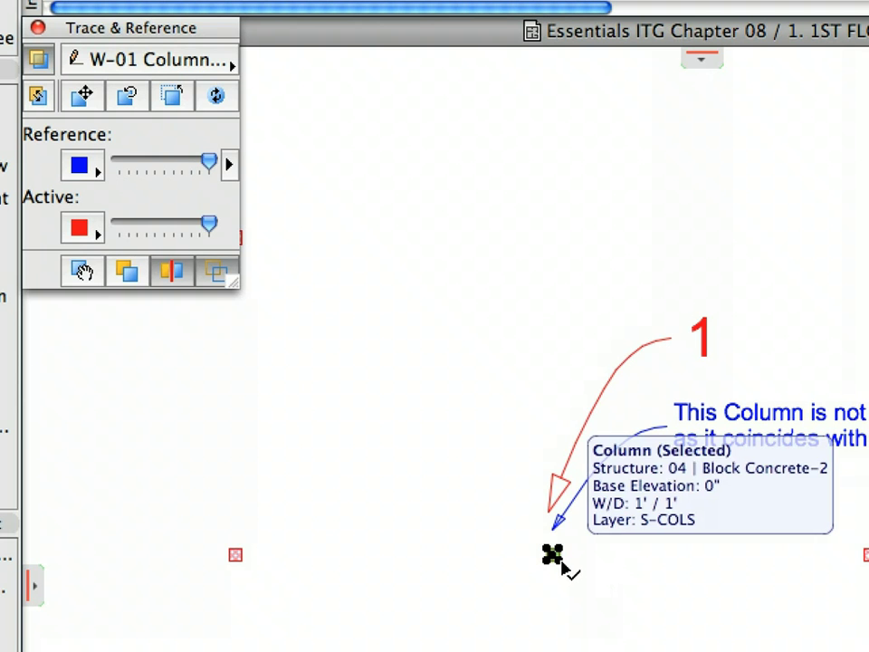
right_click(427, 299)
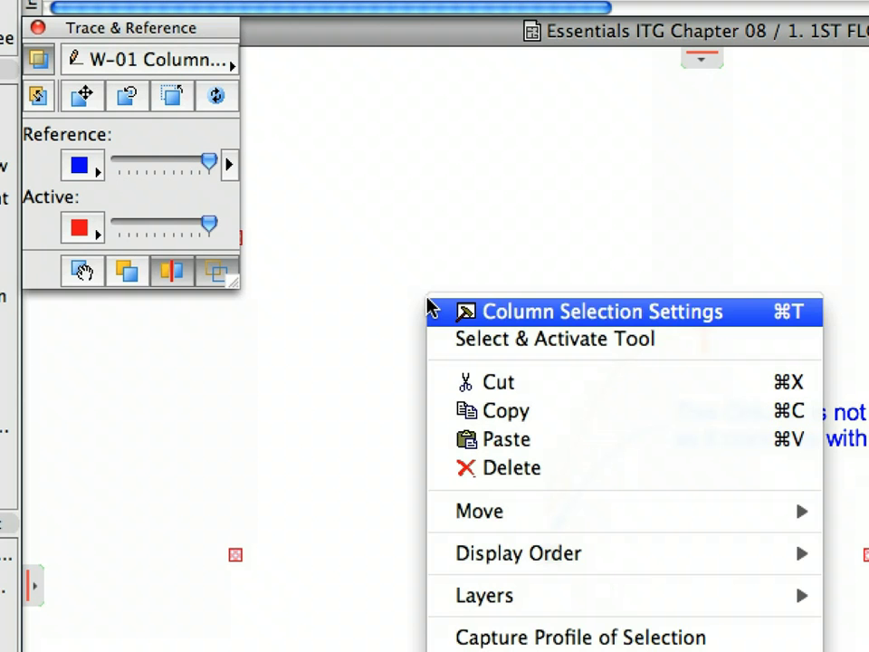
left_click(599, 471)
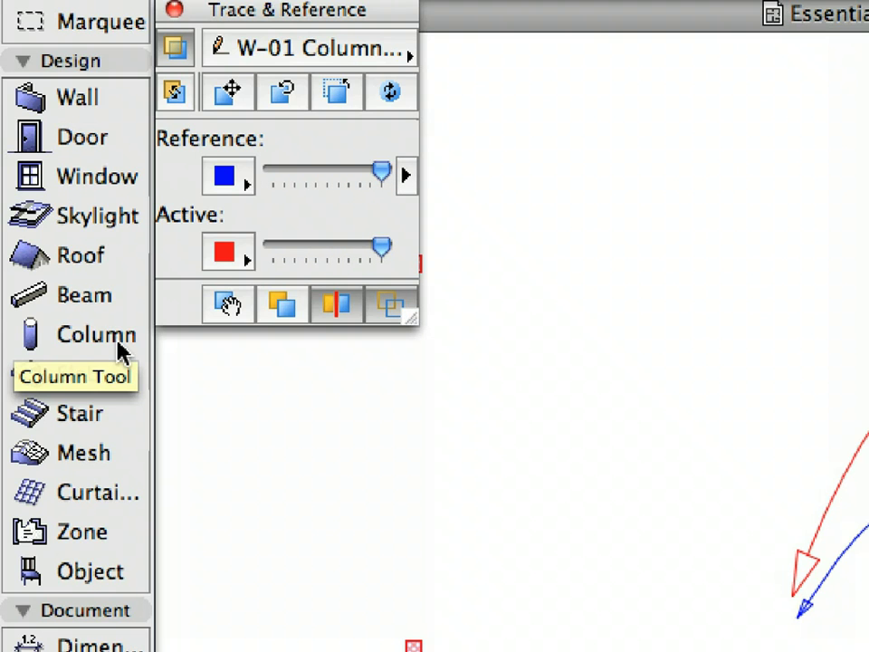
left_click(122, 351)
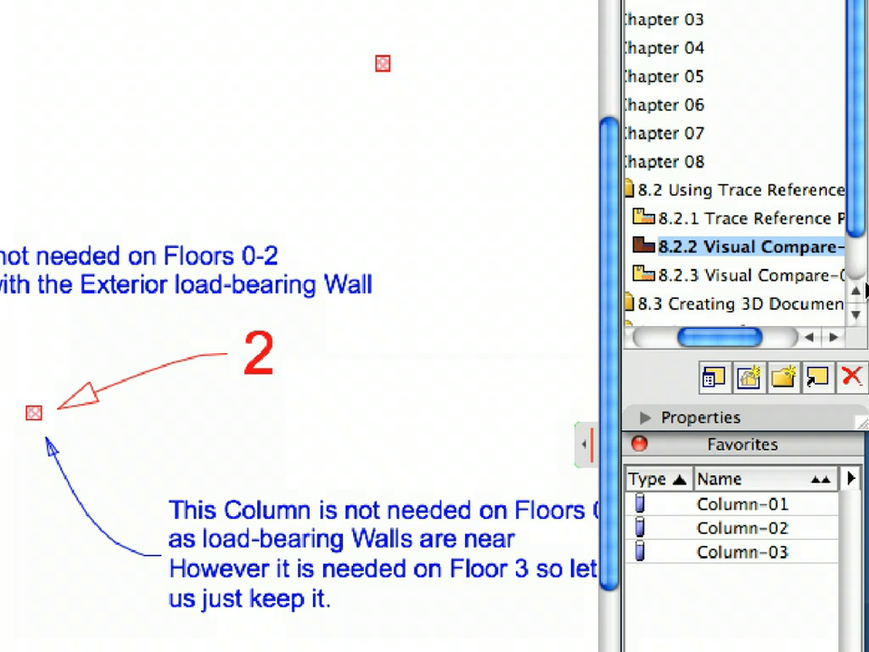
Step: Open the 8.2.3 Visual Compare view and position the vertical split line past column 1
double_click(802, 276)
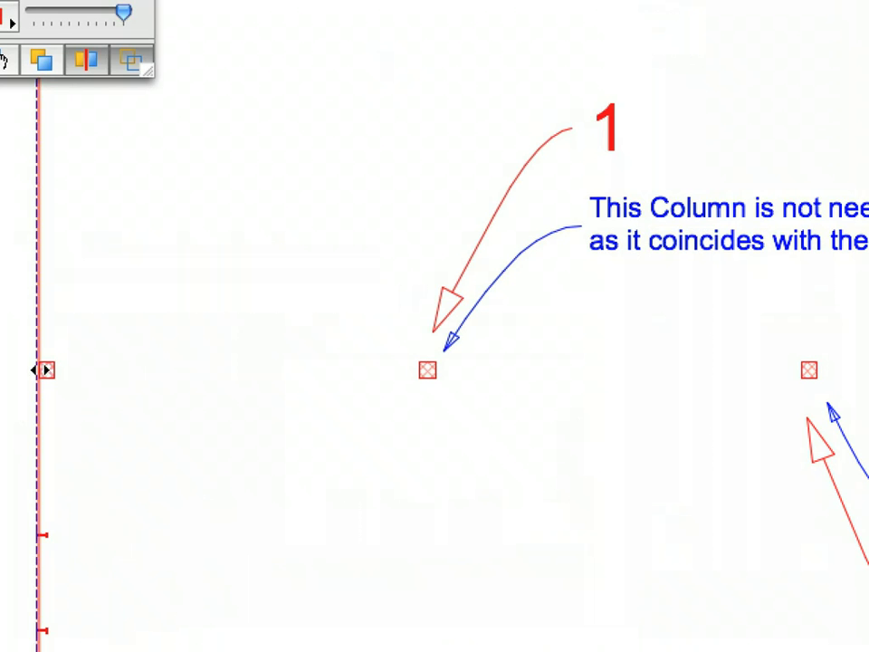
left_click_drag(43, 368, 740, 375)
mouse_move(814, 367)
left_mouse_down()
mouse_move(830, 366)
mouse_move(162, 321)
mouse_move(8, 298)
mouse_move(837, 377)
mouse_move(361, 335)
left_mouse_up()
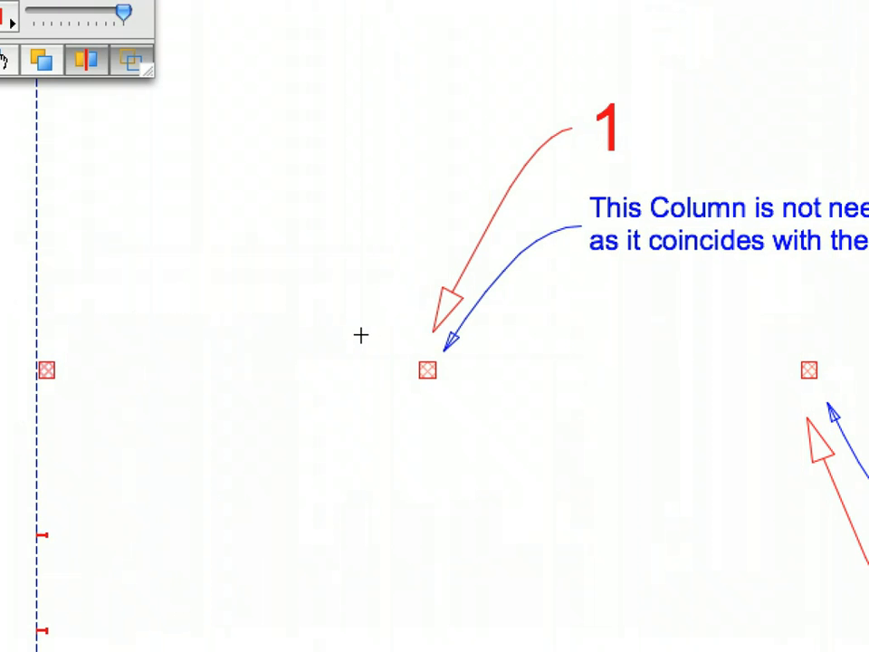
Step: Select the columns marked 1 and 2 together and delete them
left_click(431, 379)
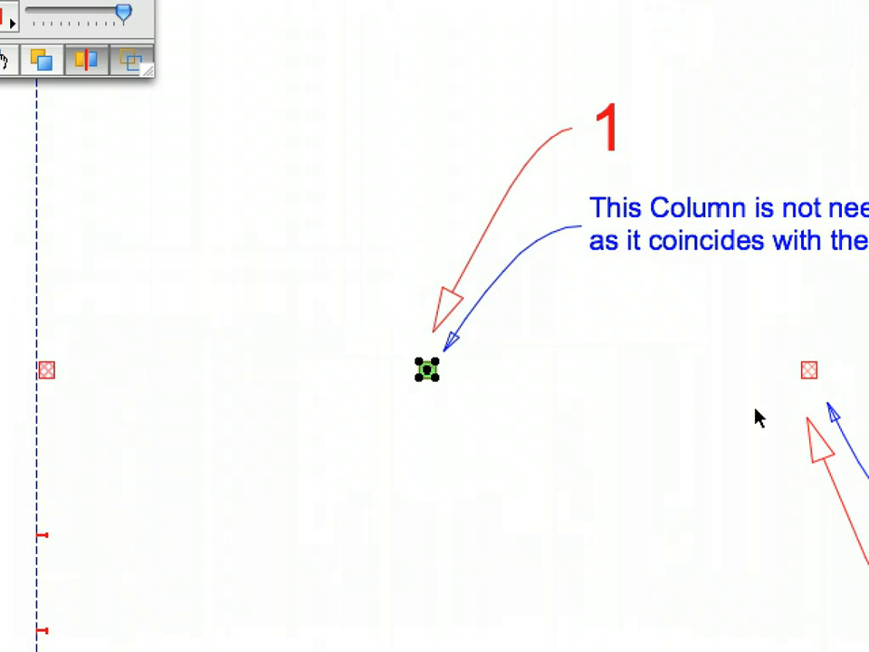
left_click(811, 379, "shift")
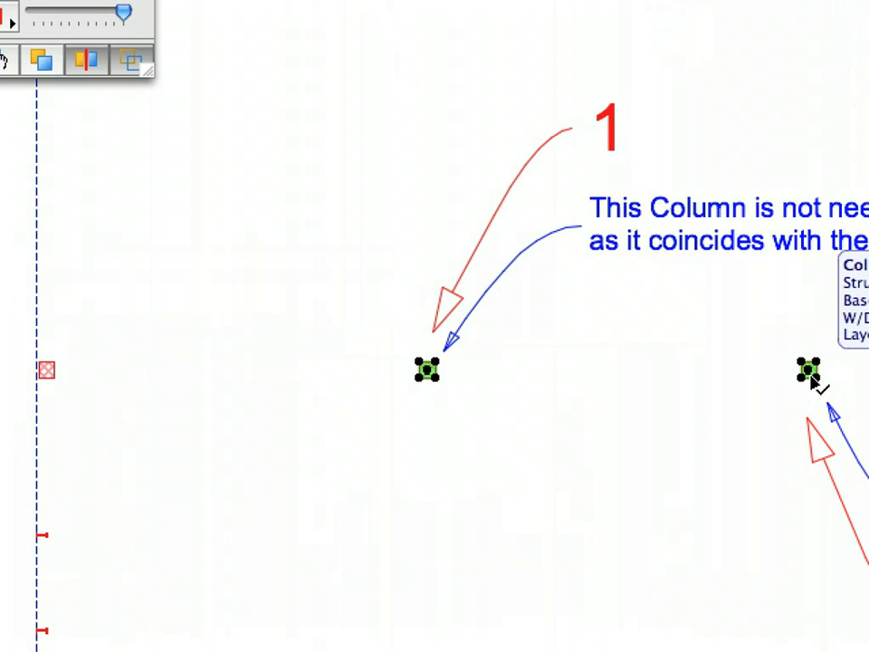
right_click(149, 214)
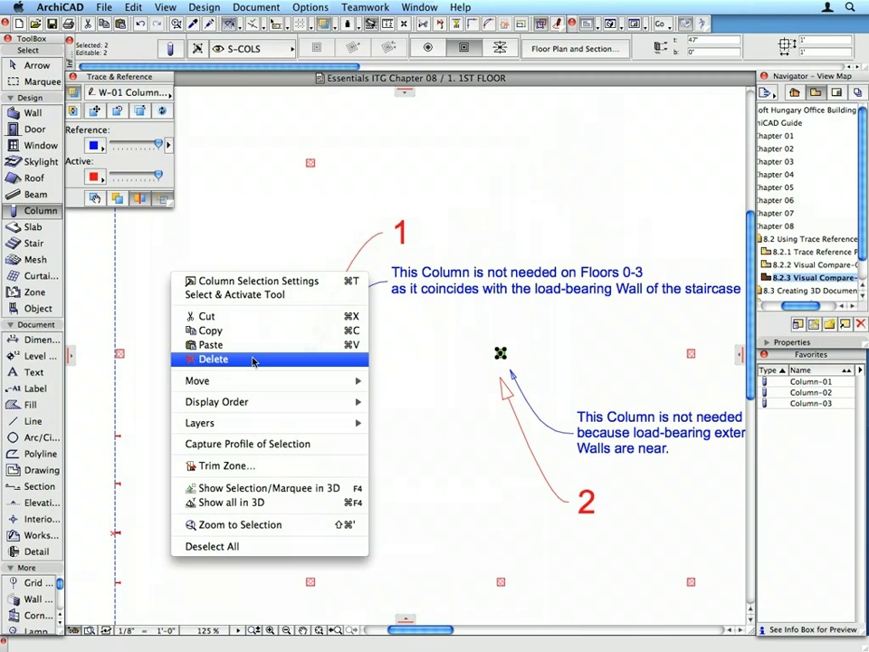
left_click(253, 361)
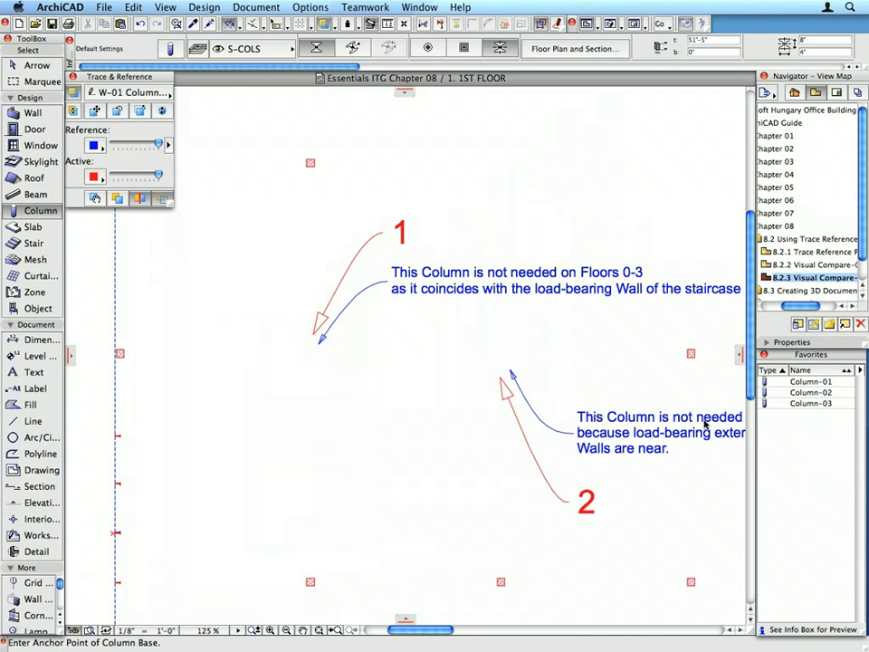
Step: Clear the column favorite and switch the trace reference off, leaving only 1st floor content
left_click(813, 455)
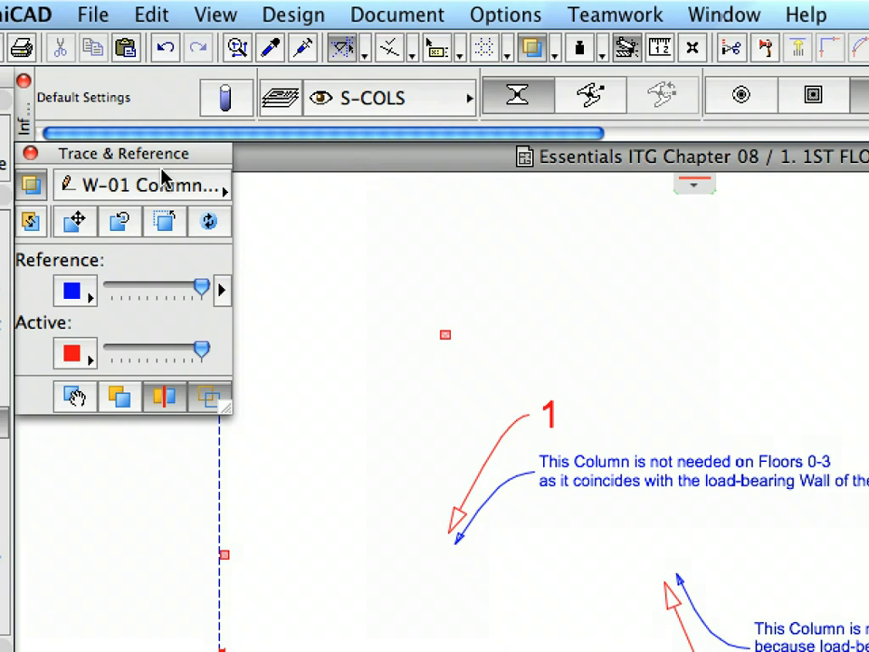
left_click(32, 186)
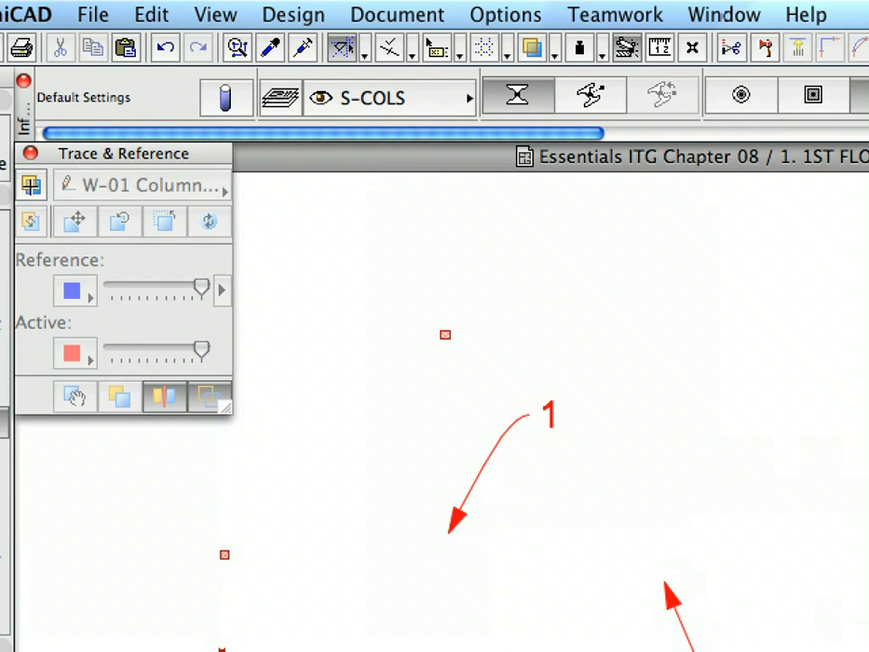
left_click(525, 49)
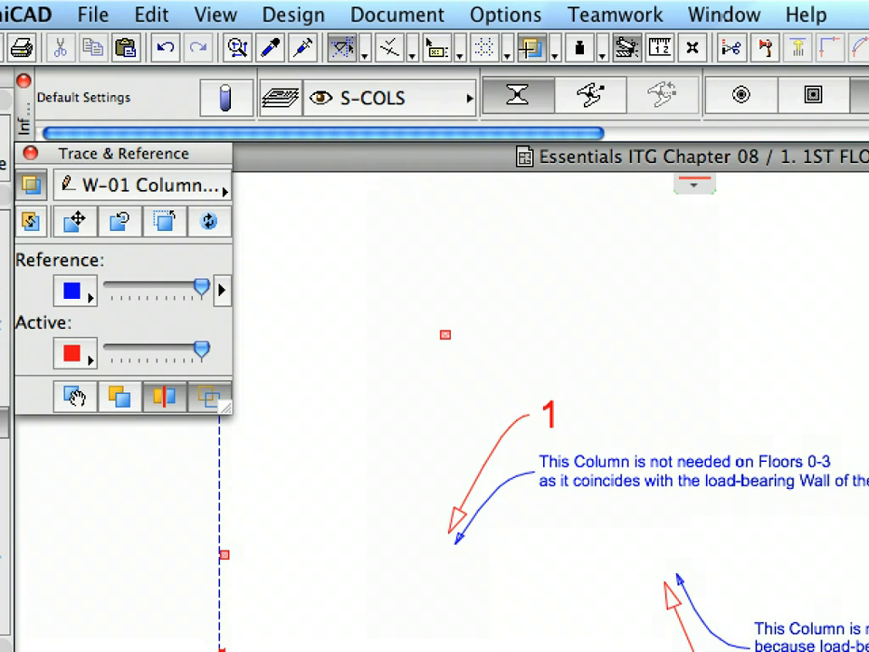
left_click(530, 49)
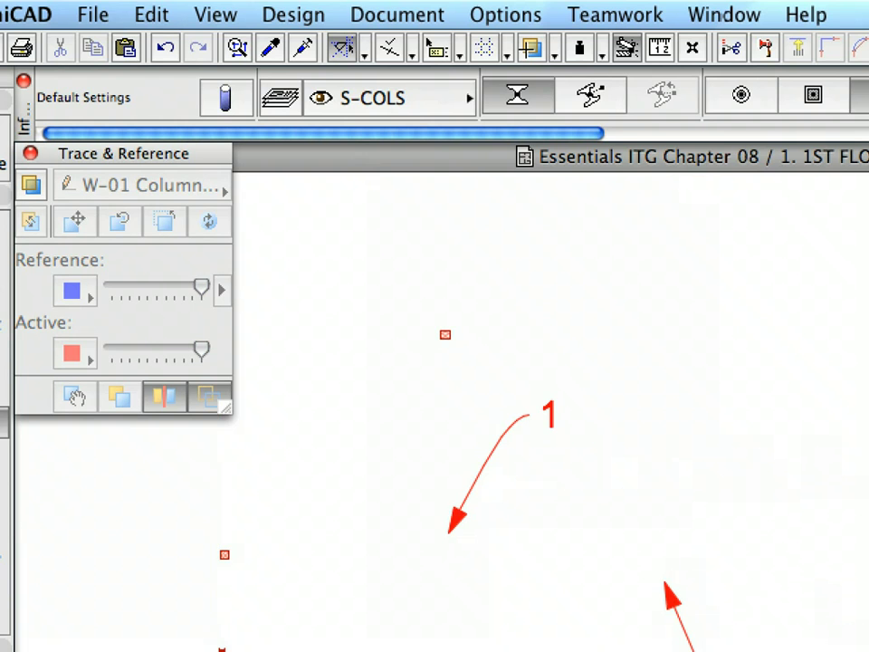